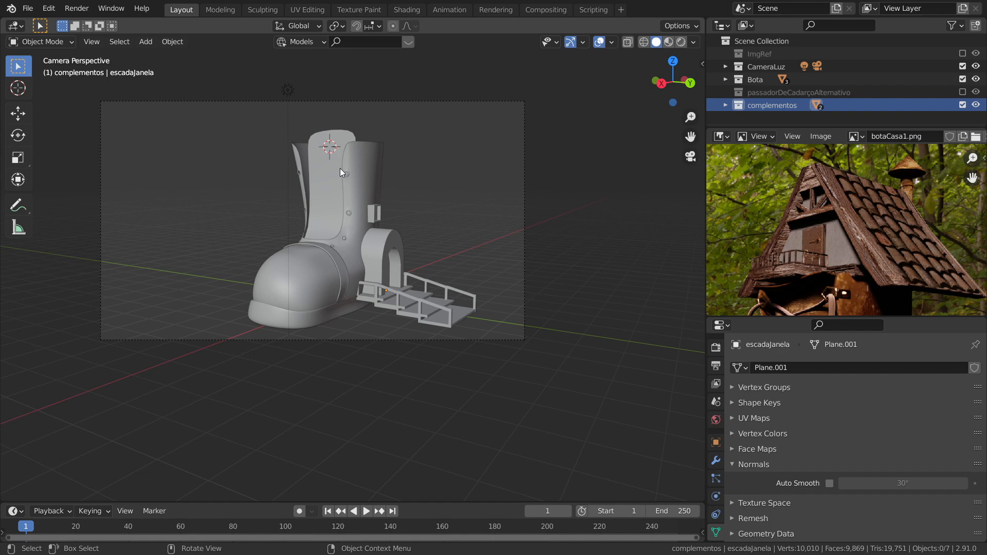
Switch the viewport to the right orthographic view and enable the Screencast Keys display
{"action": "key", "text": "KP_3"}
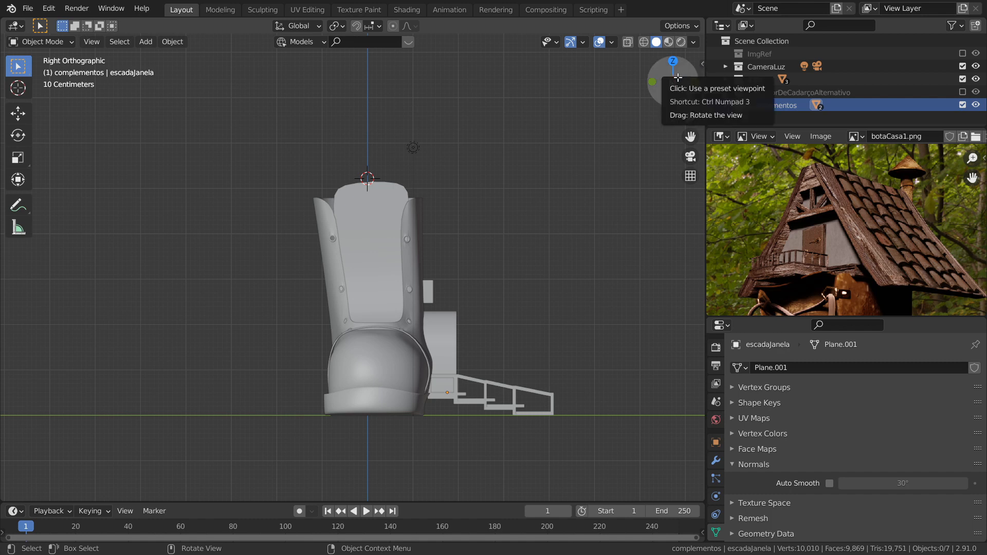
{"action": "key", "text": "n"}
{"action": "left_click", "coordinate": [581, 58]}
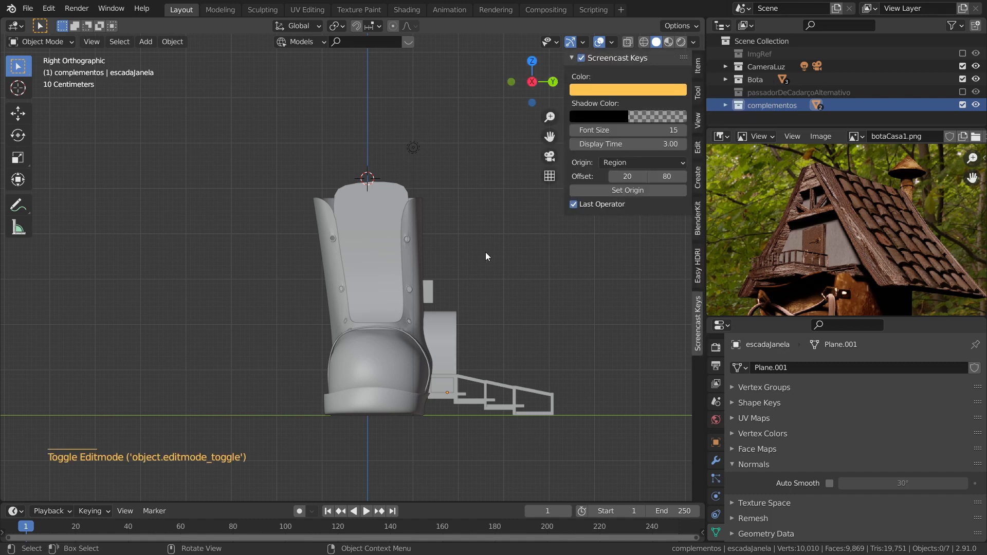
{"action": "key", "text": "n"}
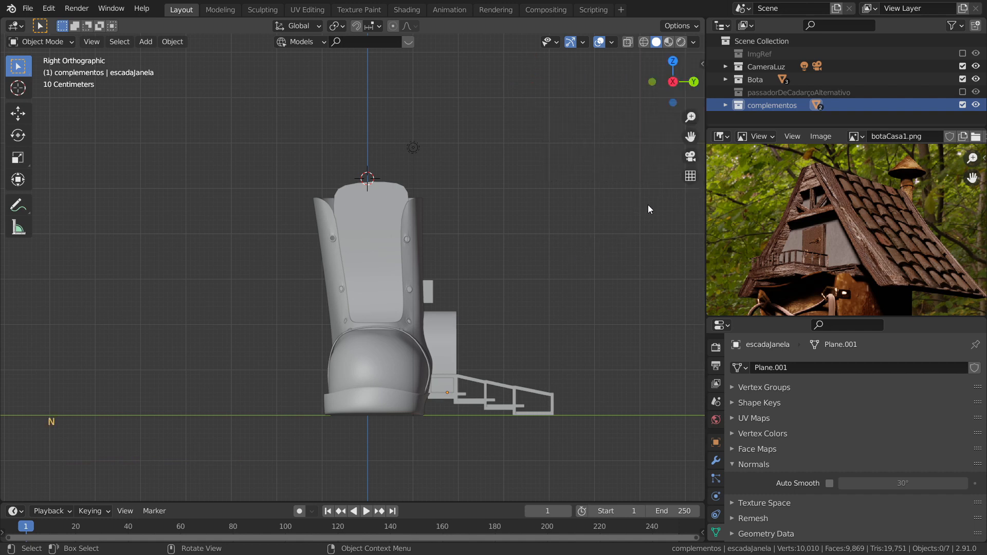
{"action": "right_click", "coordinate": [136, 254]}
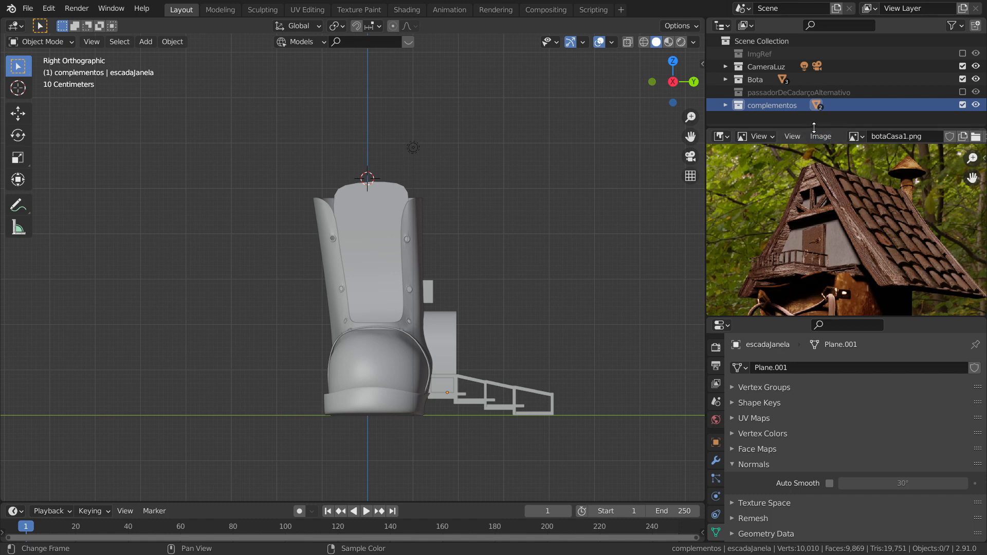
Enlarge the outliner, shift the reference image area down, and expand the complementos collection
{"action": "left_click_drag", "start_coordinate": [813, 128], "coordinate": [815, 167]}
{"action": "left_click_drag", "start_coordinate": [811, 316], "coordinate": [811, 378]}
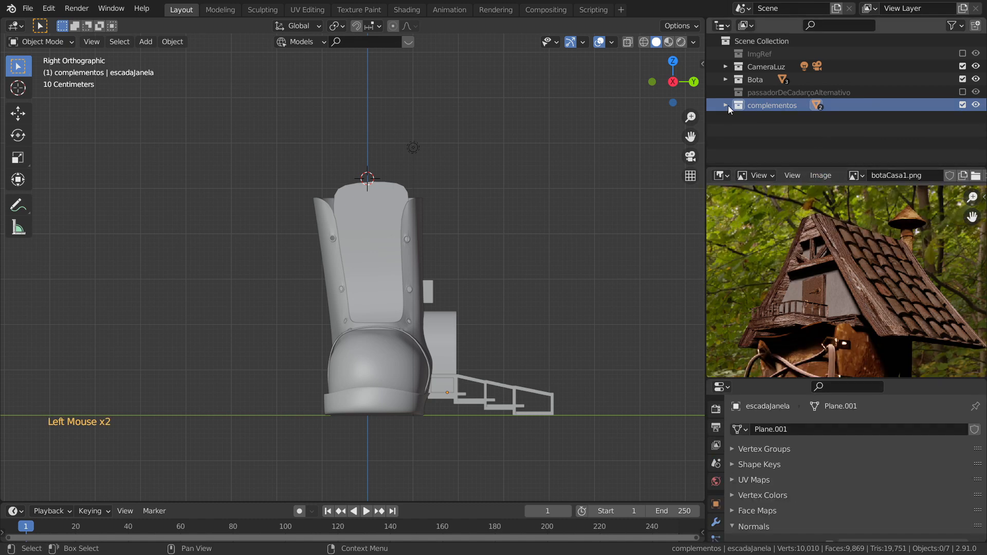
{"action": "left_click", "coordinate": [725, 105]}
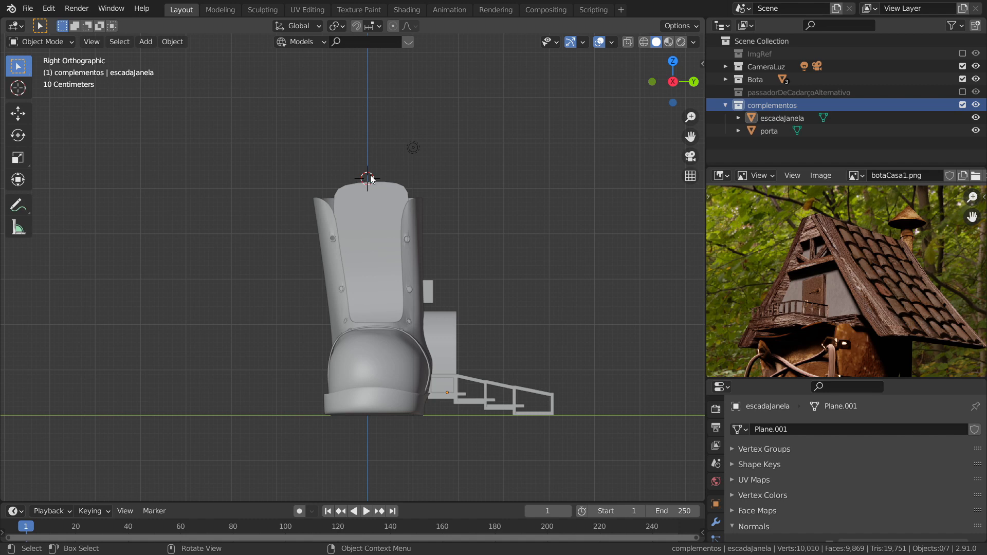
Exclude the CameraLuz and Bota collections from the view layer and add a plane mesh at the 3D cursor
{"action": "left_click", "coordinate": [962, 67]}
{"action": "left_click", "coordinate": [962, 78]}
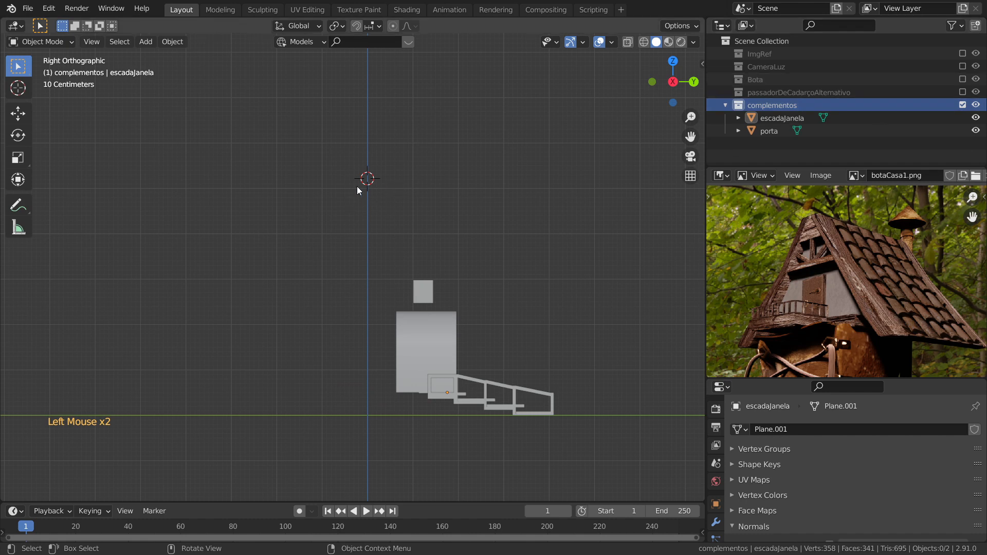
{"action": "key", "text": "shift+a"}
{"action": "mouse_move", "coordinate": [357, 159]}
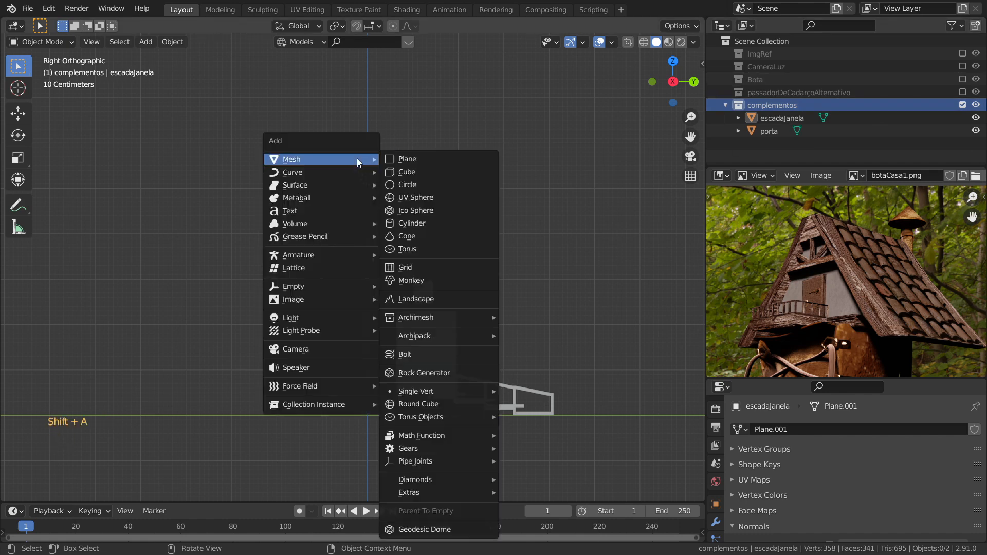
{"action": "left_click", "coordinate": [403, 160]}
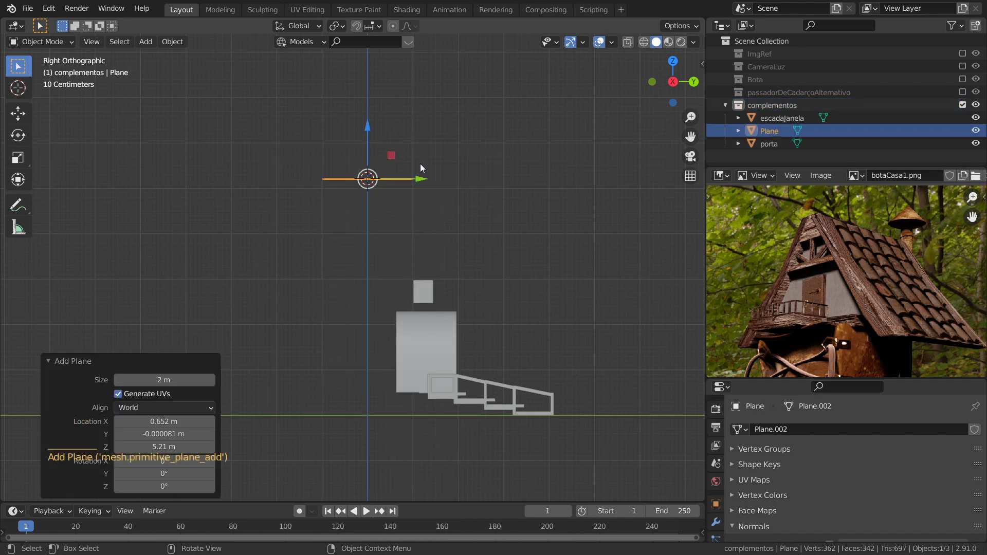
Rotate the new plane 90° about the global Y axis and apply its rotation and scale
{"action": "type", "text": "rx90"}
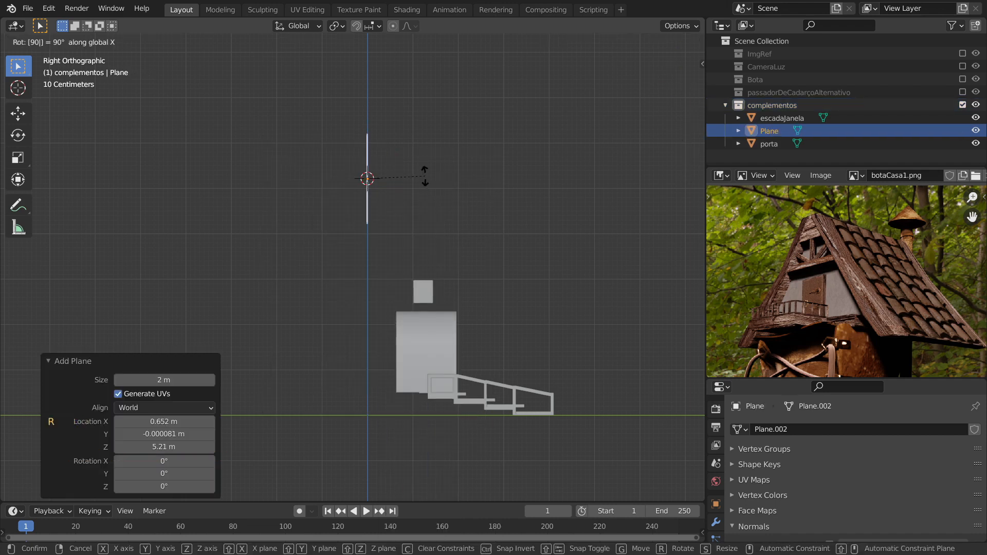
{"action": "type", "text": "y"}
{"action": "key", "text": "Return"}
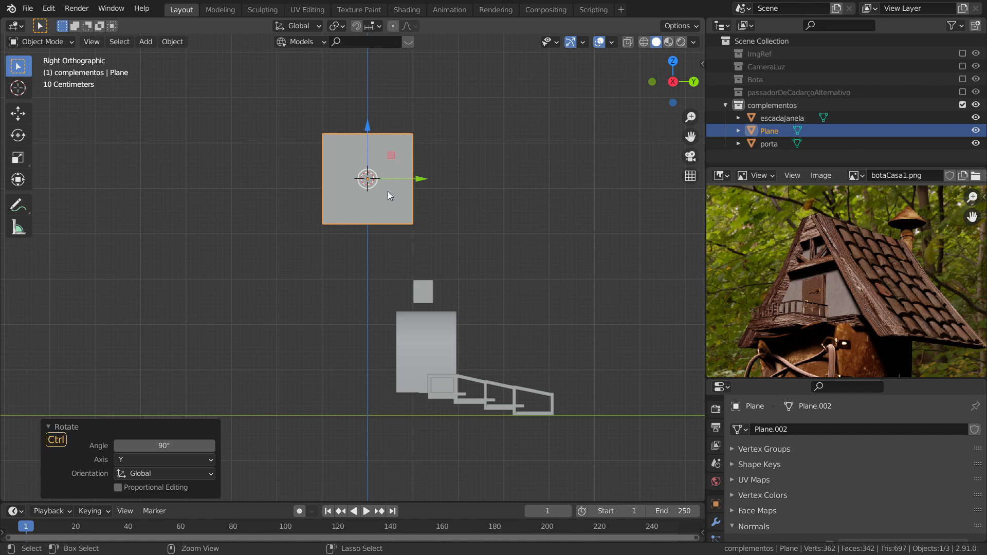
{"action": "key", "text": "ctrl+a"}
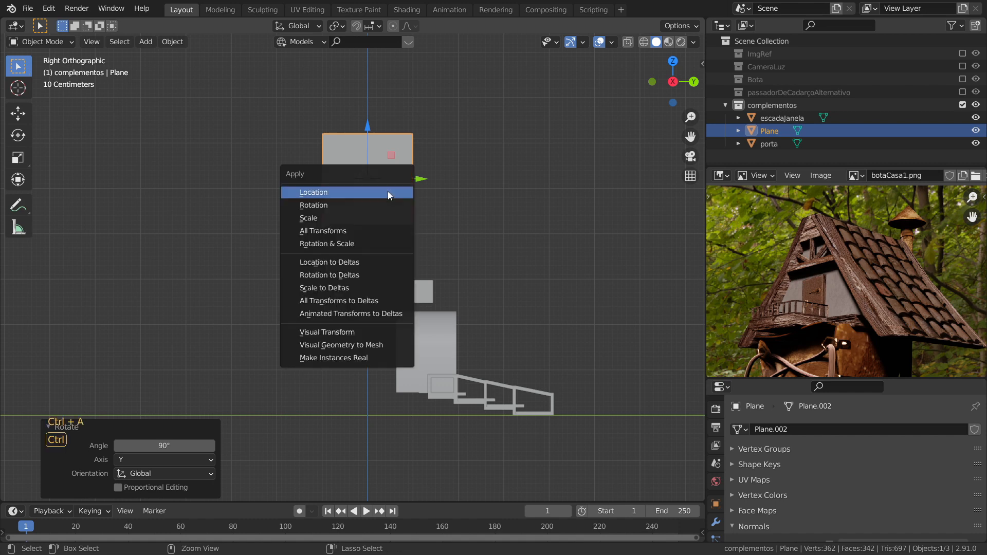
{"action": "left_click", "coordinate": [359, 244]}
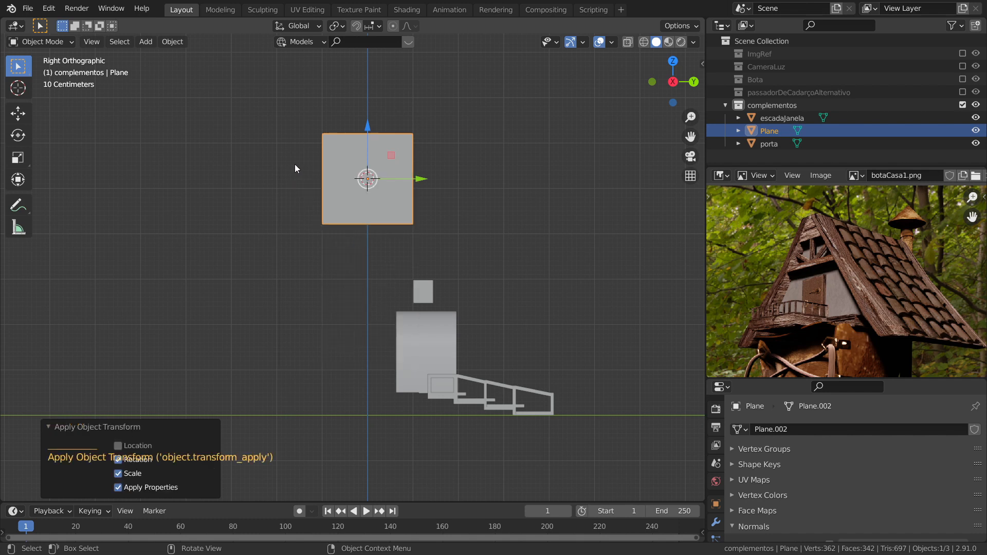
Scale the plane's top edge to about 0.113 in Edit Mode to form a narrow roof peak
{"action": "key", "text": "Tab"}
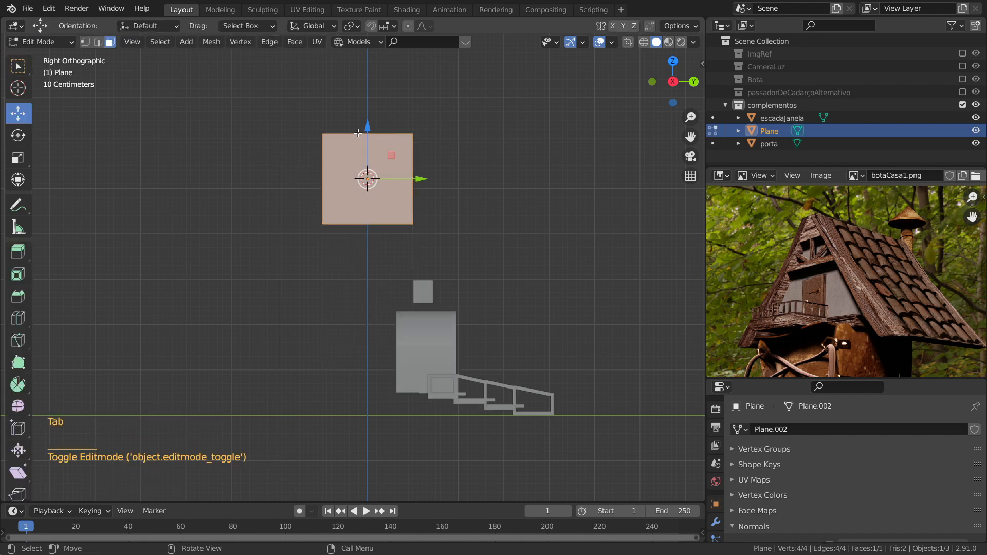
{"action": "key", "text": "2"}
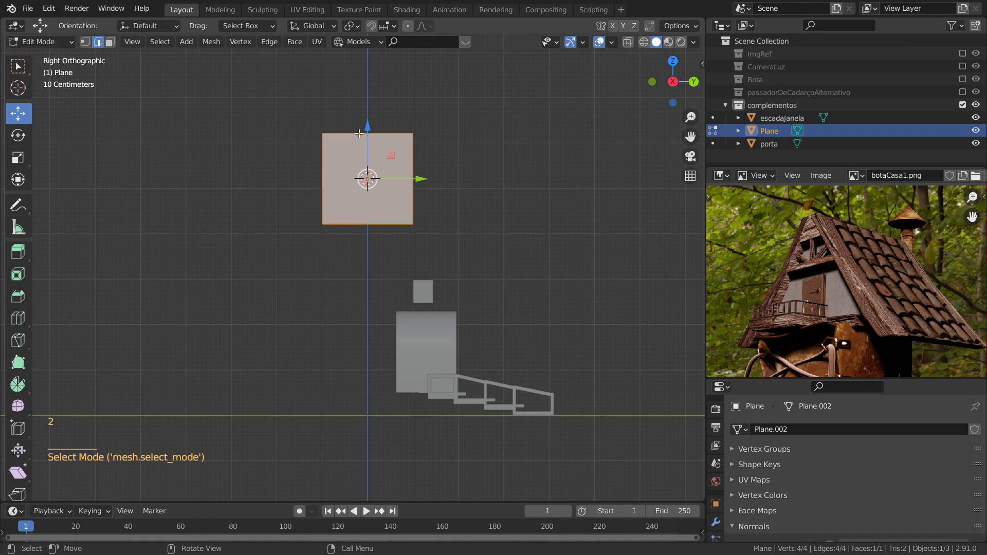
{"action": "left_click", "coordinate": [360, 133]}
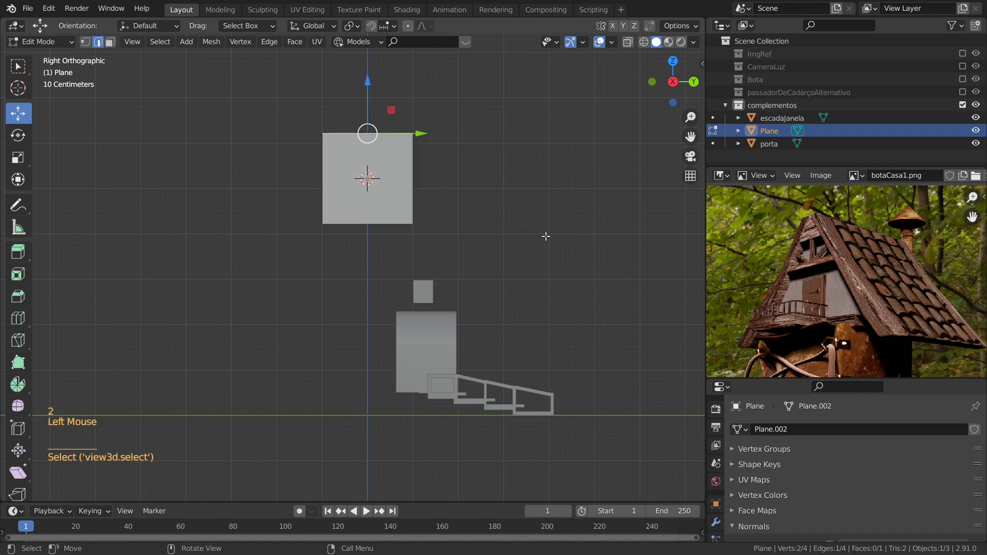
{"action": "key", "text": "s"}
{"action": "left_click", "coordinate": [378, 155]}
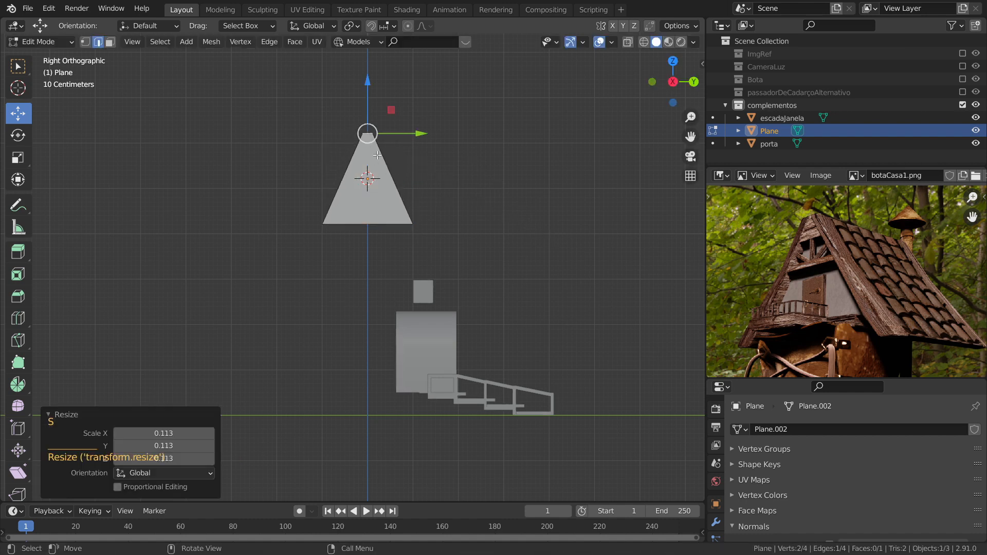
Scale the plane's bottom edge to about 1.529 to widen the base of the gable
{"action": "left_click", "coordinate": [366, 223]}
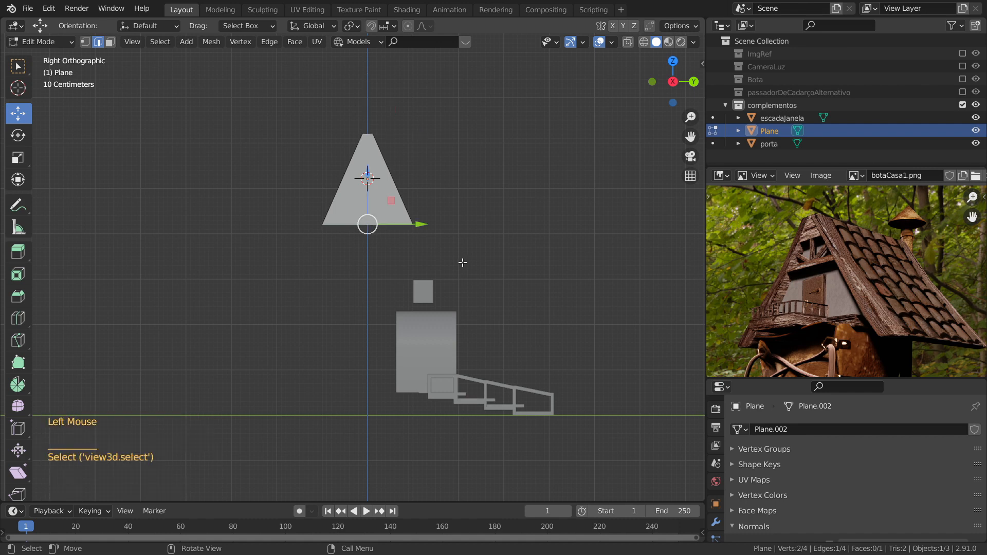
{"action": "key", "text": "s"}
{"action": "left_click", "coordinate": [521, 270]}
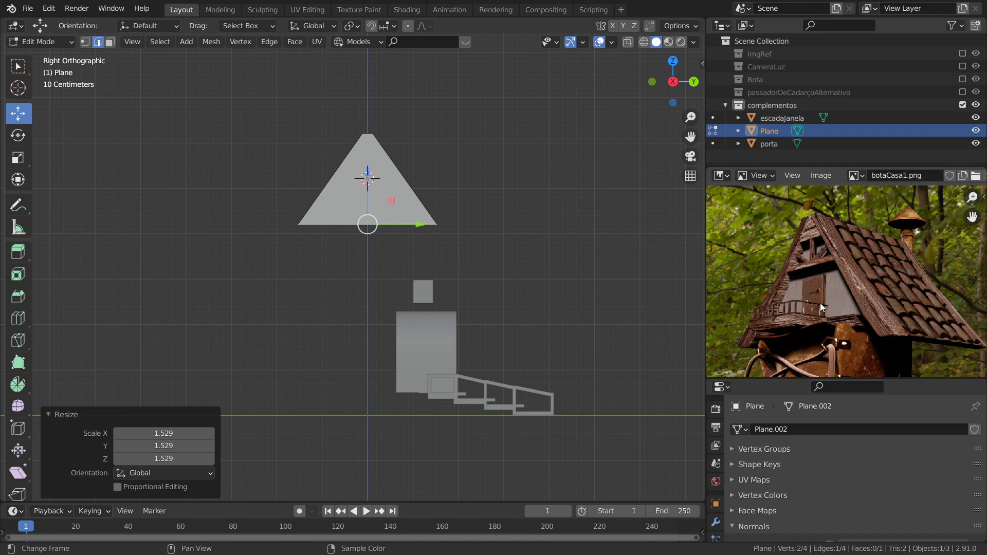
Subdivide the two slanted side edges of the gable with 2 cuts, using wireframe display
{"action": "scroll", "coordinate": [367, 176], "scroll_direction": "up", "scroll_amount": 5}
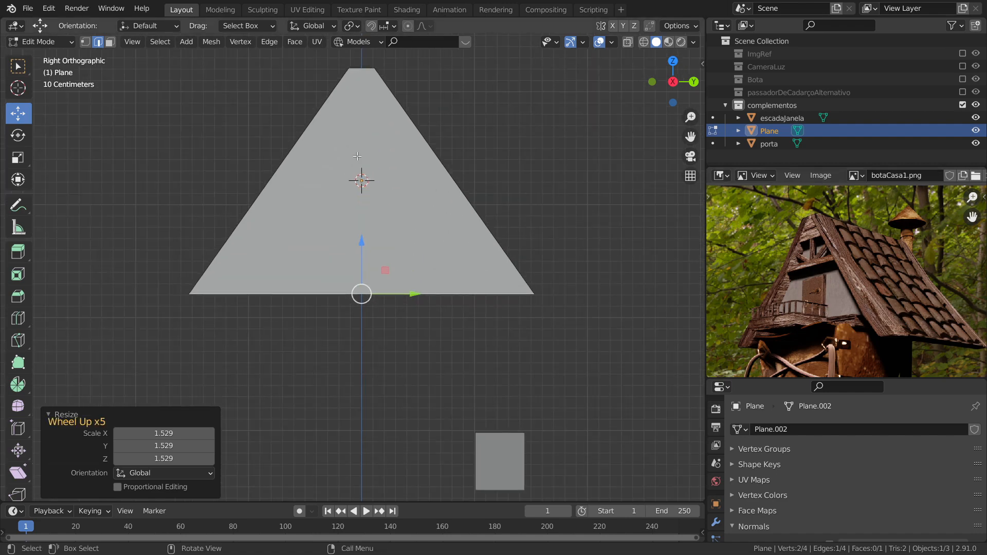
{"action": "key", "text": "a"}
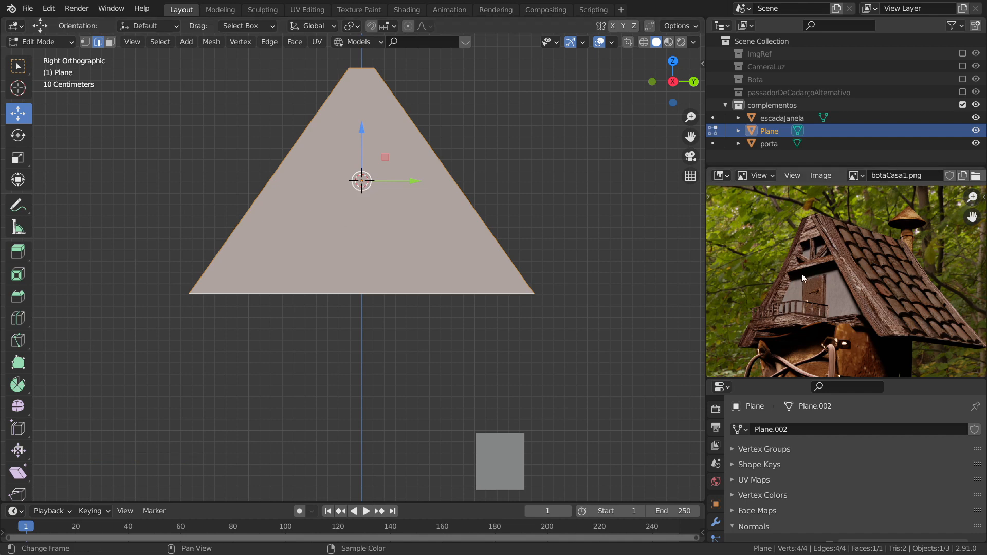
{"action": "left_click", "coordinate": [300, 141]}
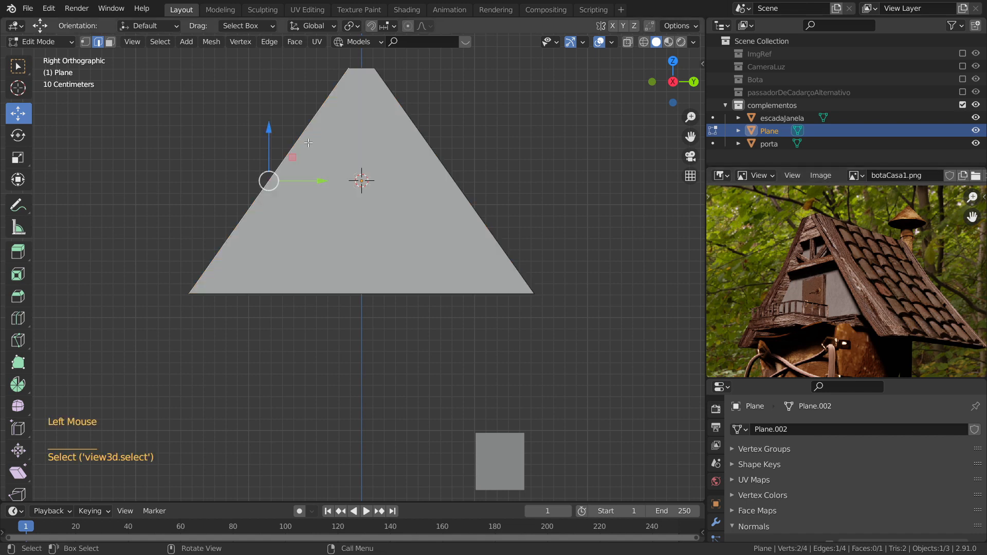
{"action": "left_click", "coordinate": [439, 161], "text": "shift"}
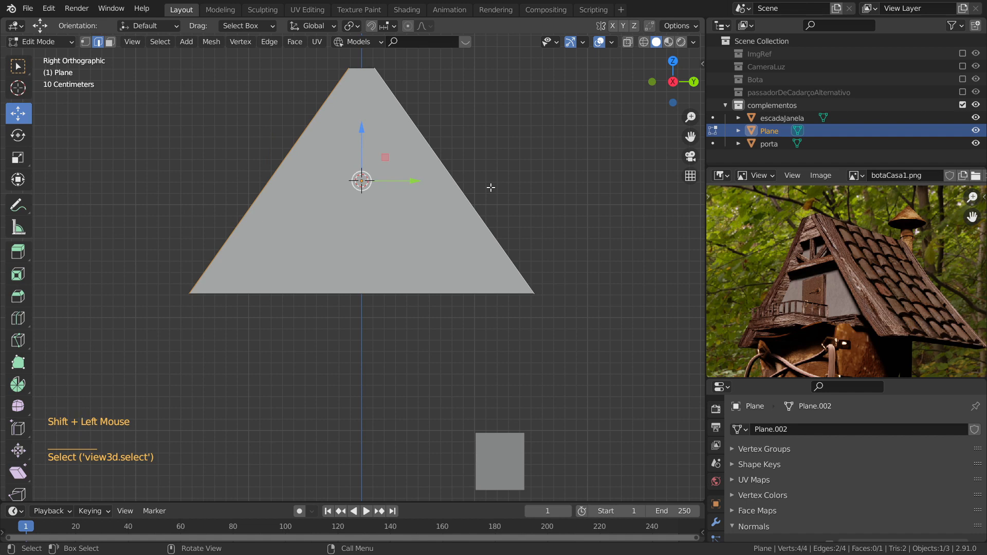
{"action": "key", "text": "shift+z"}
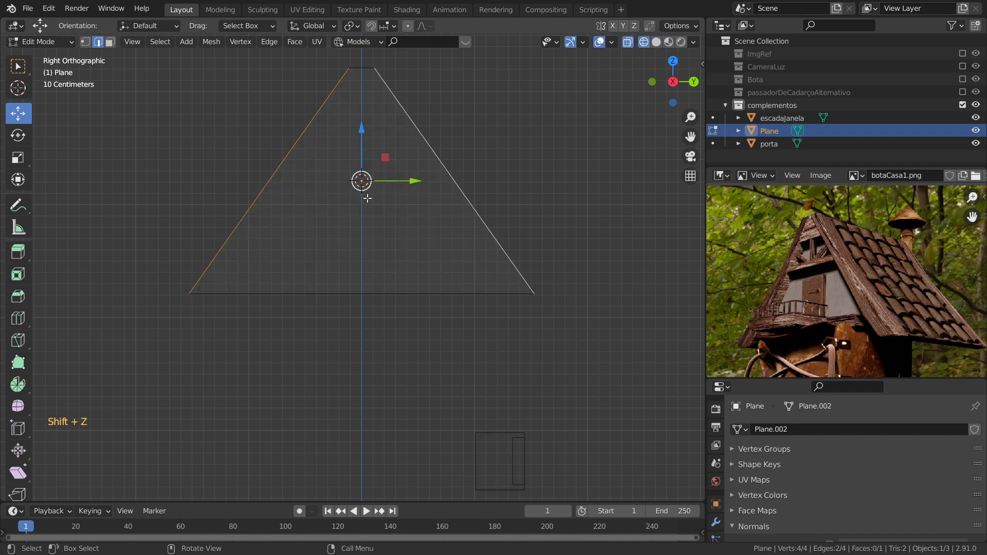
{"action": "right_click", "coordinate": [198, 161]}
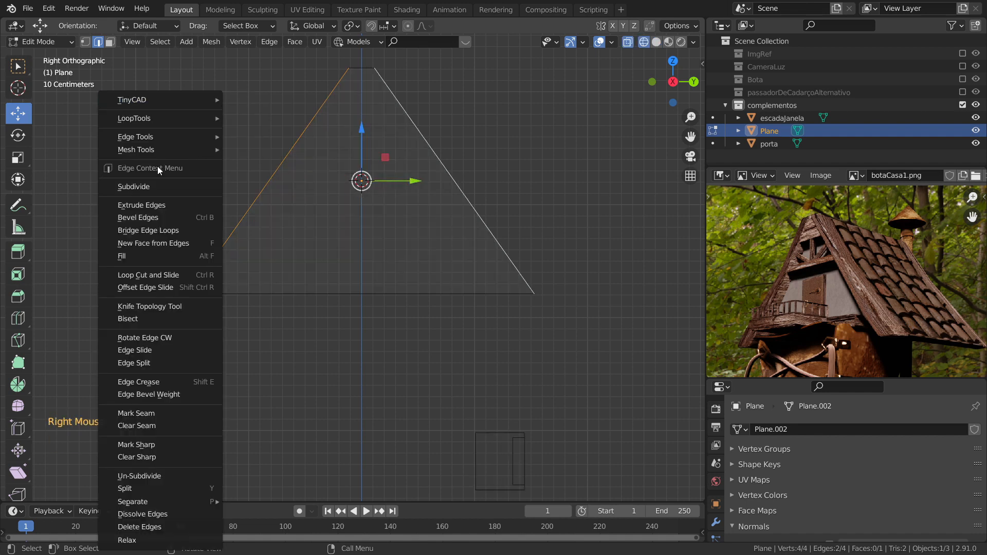
{"action": "left_click", "coordinate": [143, 187]}
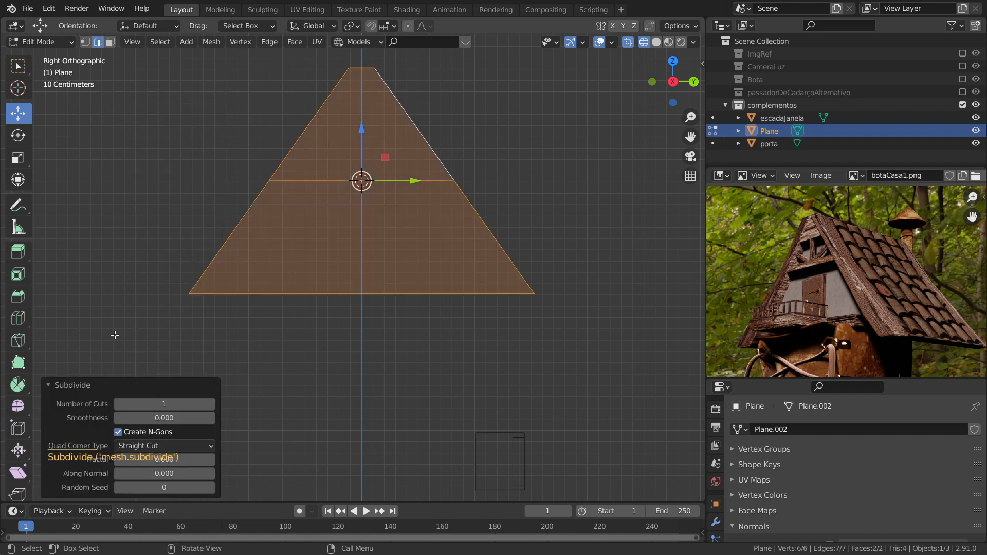
{"action": "left_click", "coordinate": [211, 404]}
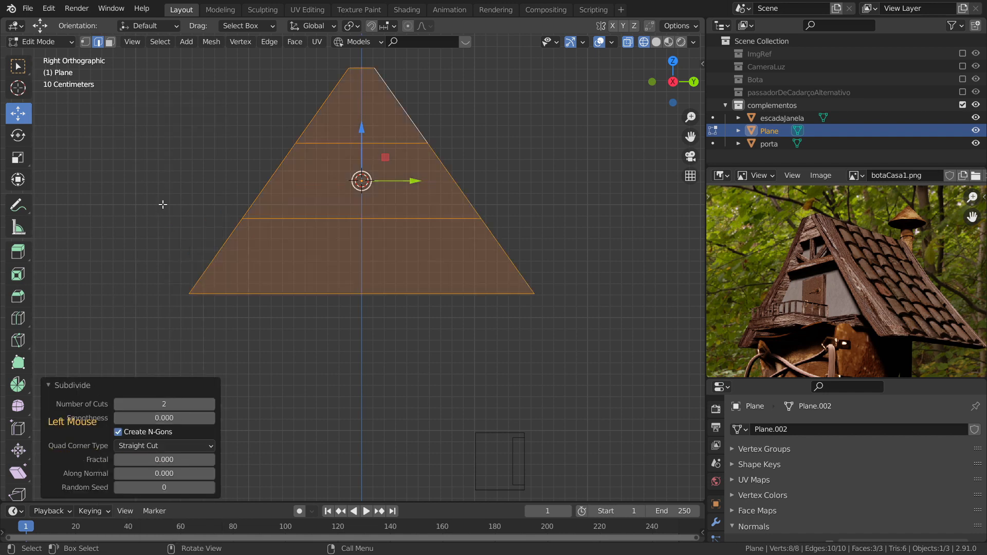
Slide the upper horizontal edge toward the peak with an edge slide factor of about 0.341
{"action": "left_click", "coordinate": [346, 143]}
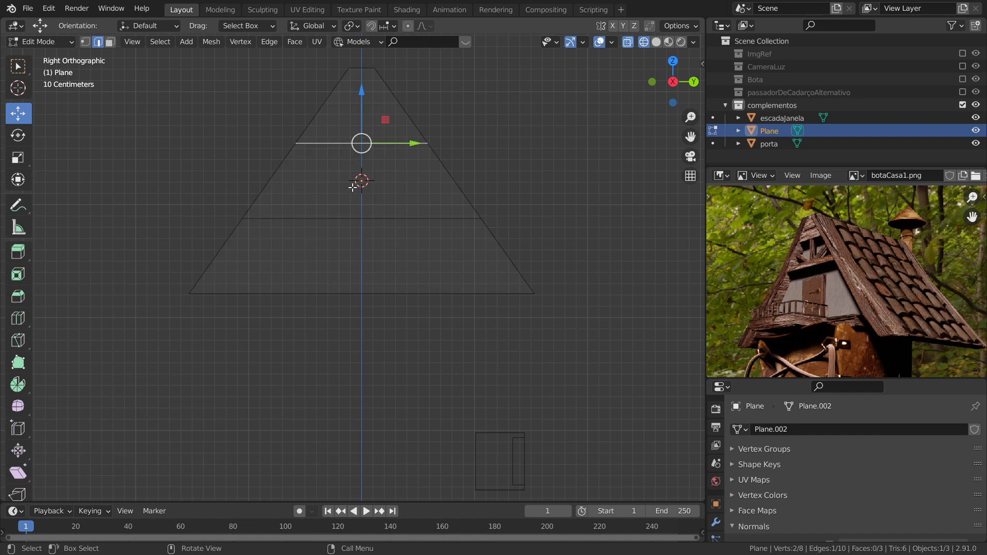
{"action": "key", "text": "g"}
{"action": "key", "text": "g"}
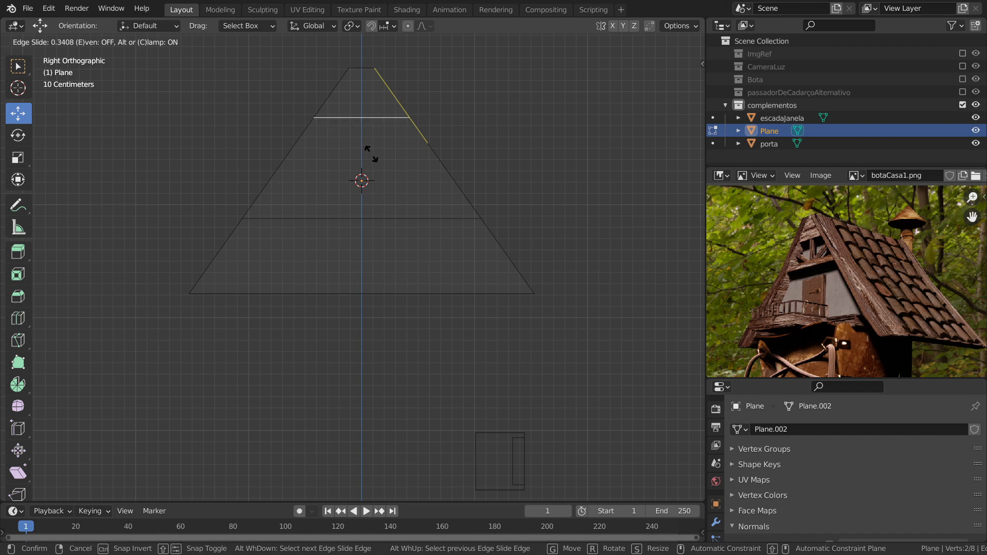
{"action": "left_click", "coordinate": [370, 150]}
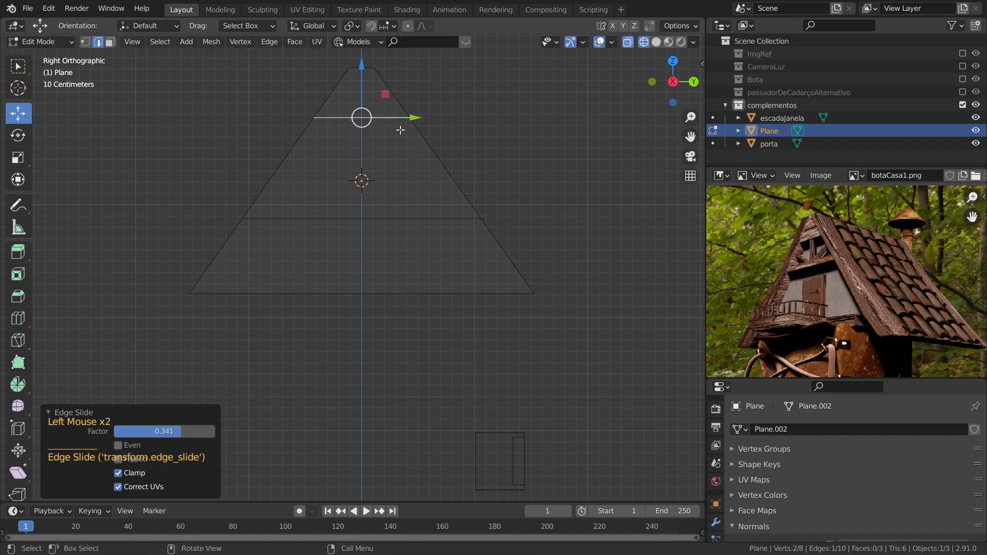
Slide the lower inner horizontal edge upward along the slanted sides with an edge slide factor of about 0.486
{"action": "left_click", "coordinate": [369, 219]}
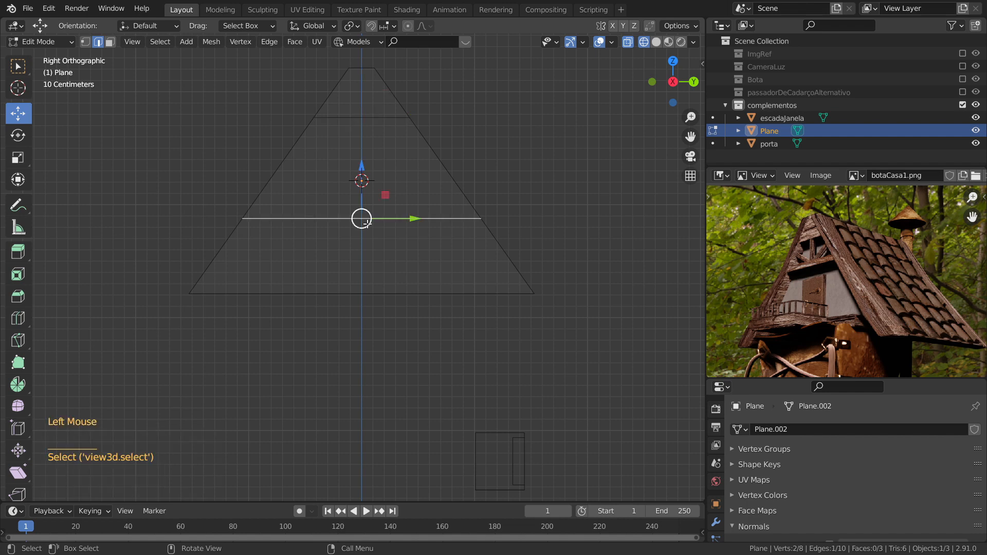
{"action": "key", "text": "g"}
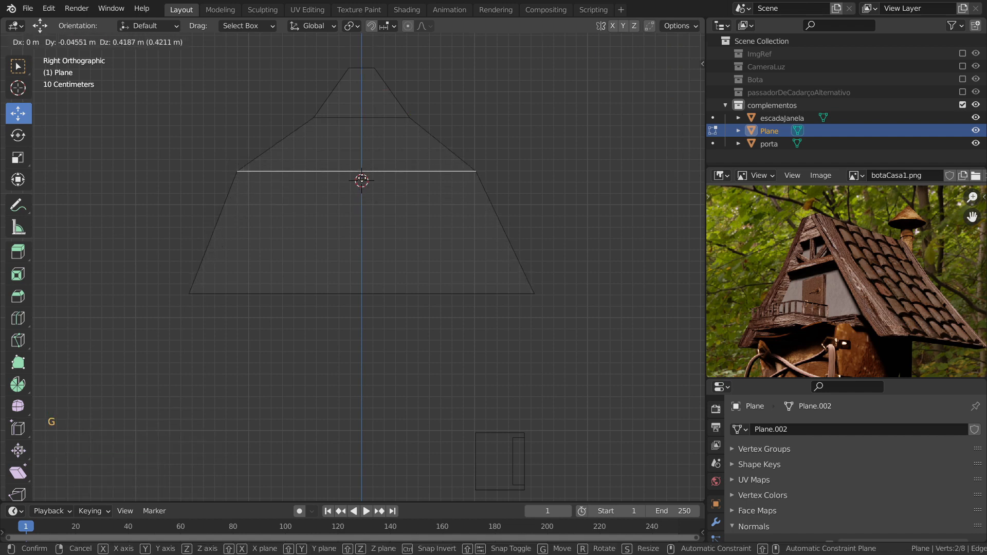
{"action": "key", "text": "Escape"}
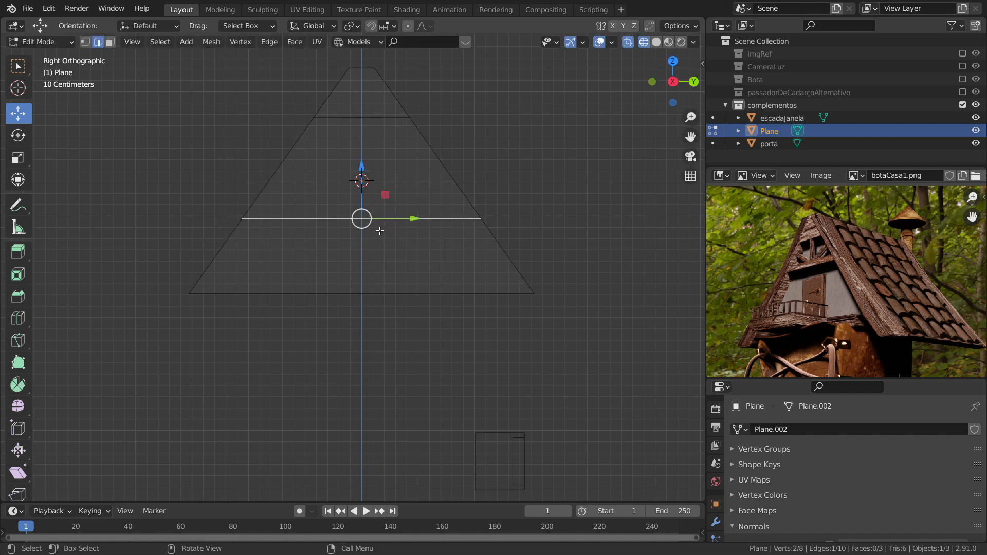
{"action": "key", "text": "g"}
{"action": "key", "text": "g"}
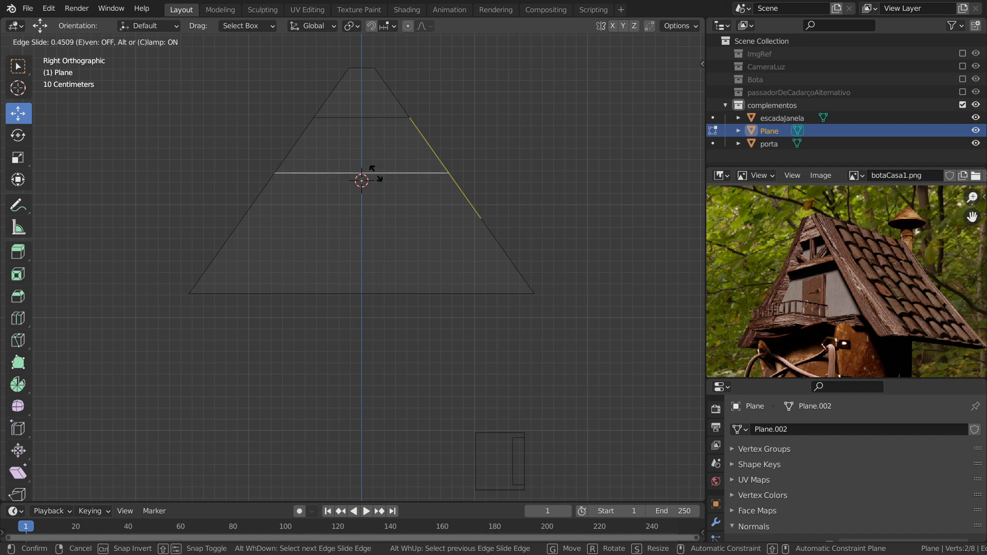
{"action": "left_click", "coordinate": [378, 173]}
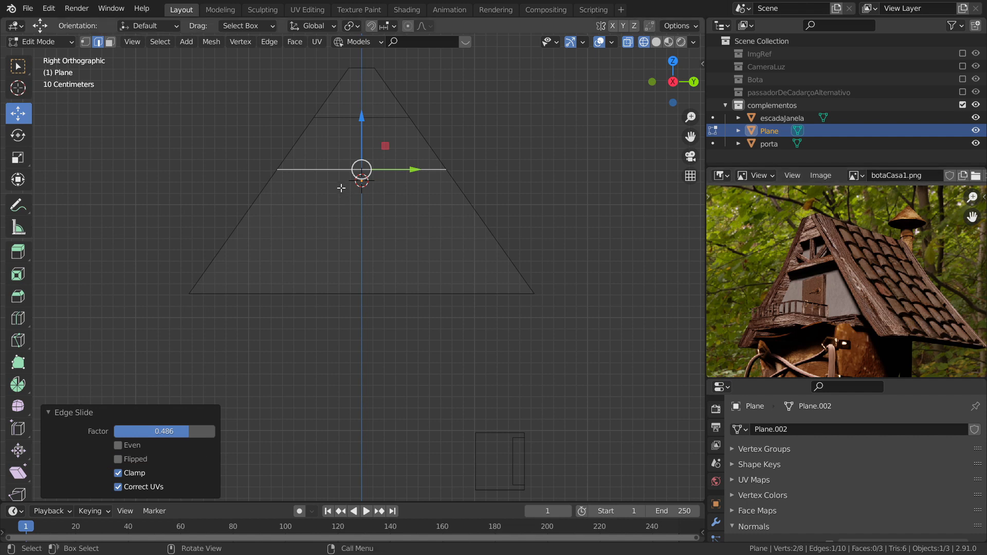
Extrude the gable's slanted side edges and two inner horizontal edges about 0.167 m along the normal to give the frame depth
{"action": "left_click", "coordinate": [359, 117], "text": "shift"}
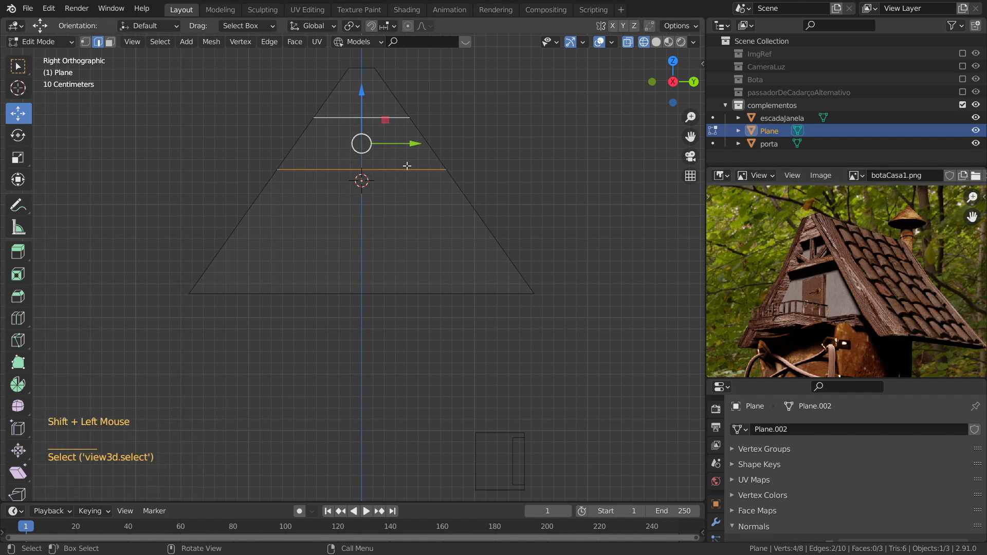
{"action": "left_click", "coordinate": [426, 140], "text": "shift"}
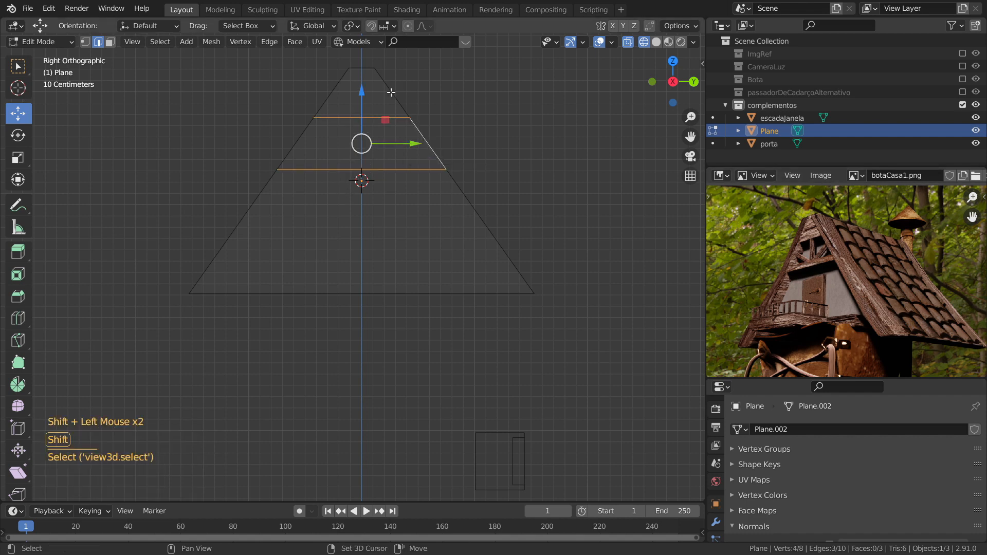
{"action": "left_click", "coordinate": [393, 93], "text": "shift"}
{"action": "left_click", "coordinate": [325, 112], "text": "shift"}
{"action": "left_click", "coordinate": [297, 141], "text": "shift"}
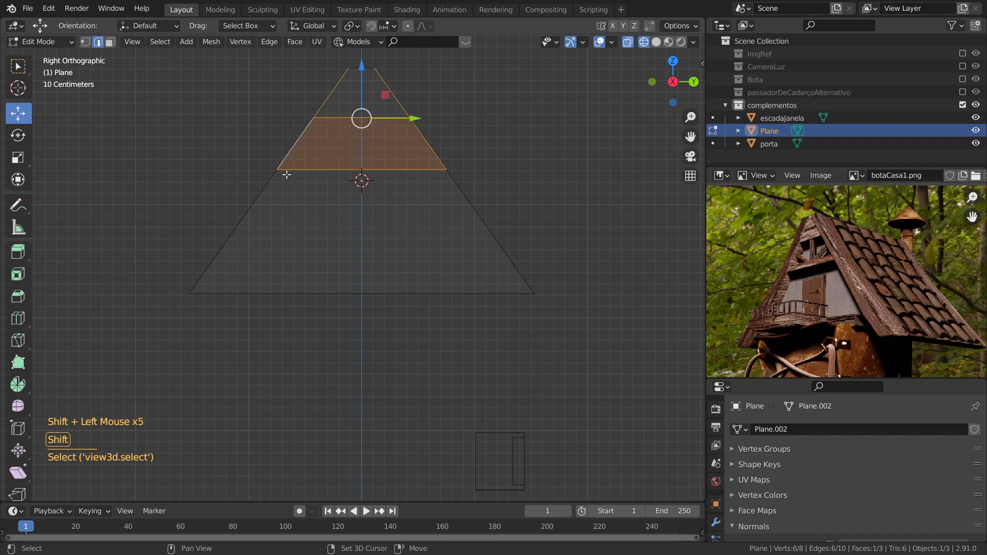
{"action": "left_click", "coordinate": [243, 216], "text": "shift"}
{"action": "left_click", "coordinate": [491, 233], "text": "shift"}
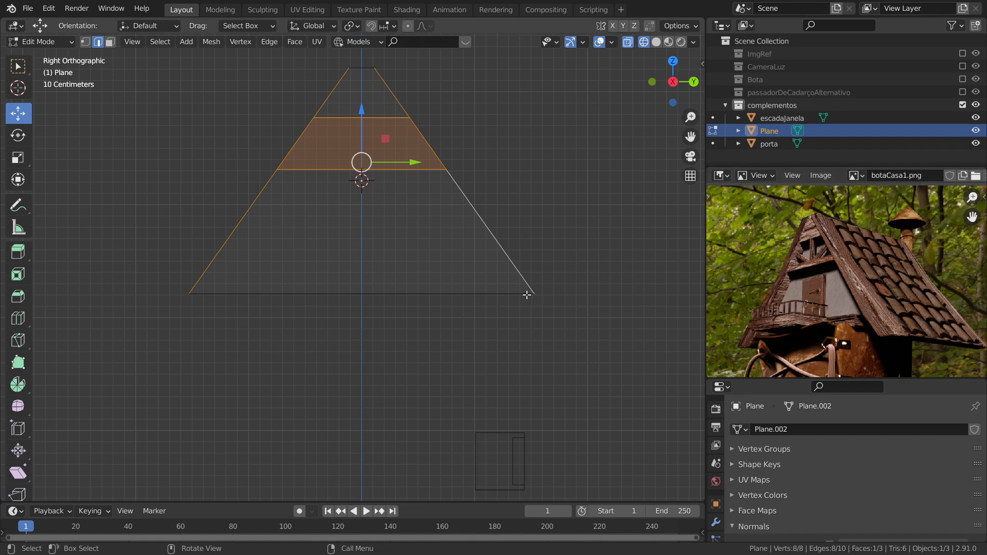
{"action": "middle_click_drag", "start_coordinate": [584, 298], "coordinate": [474, 307]}
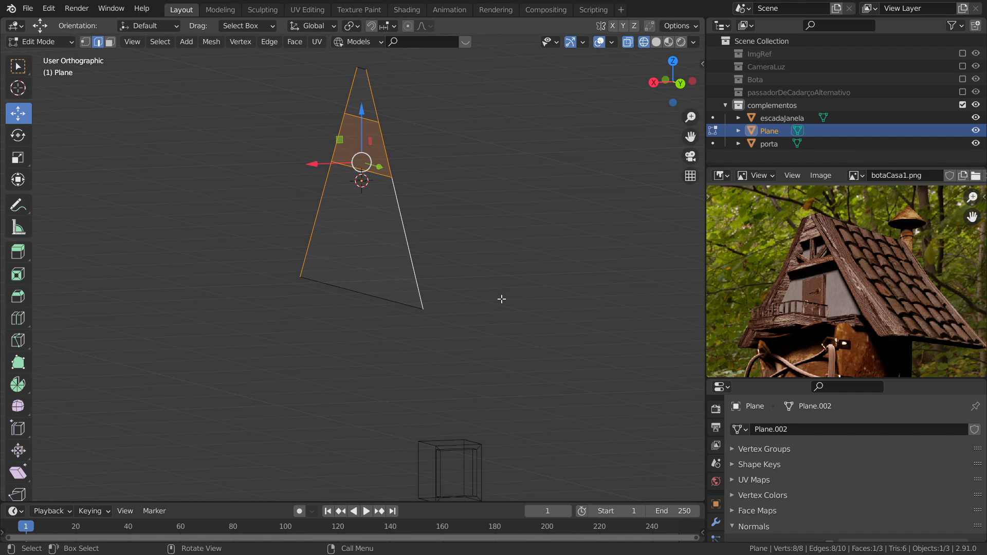
{"action": "key", "text": "e"}
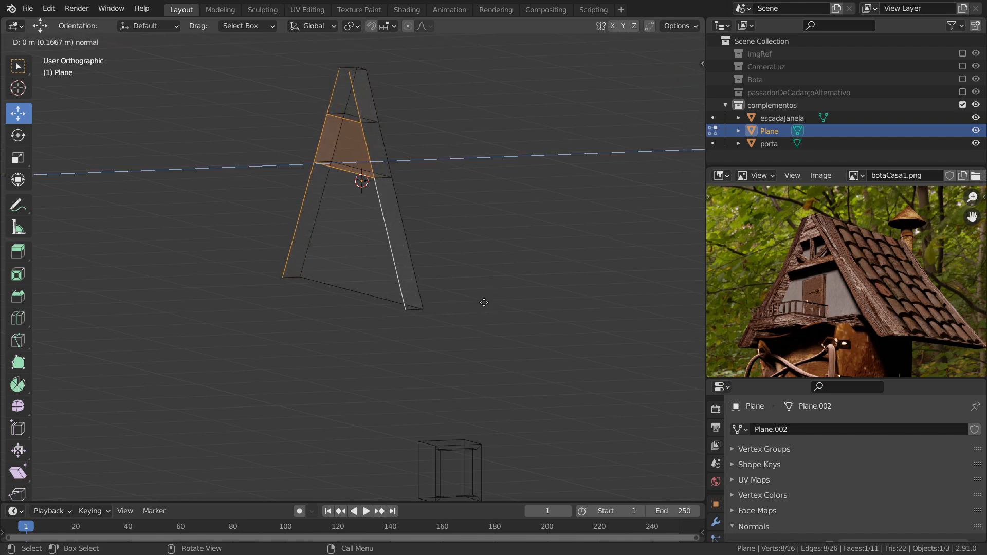
{"action": "left_click", "coordinate": [483, 300]}
Delete the extruded front face between the two inner horizontal edges
{"action": "left_click", "coordinate": [109, 43]}
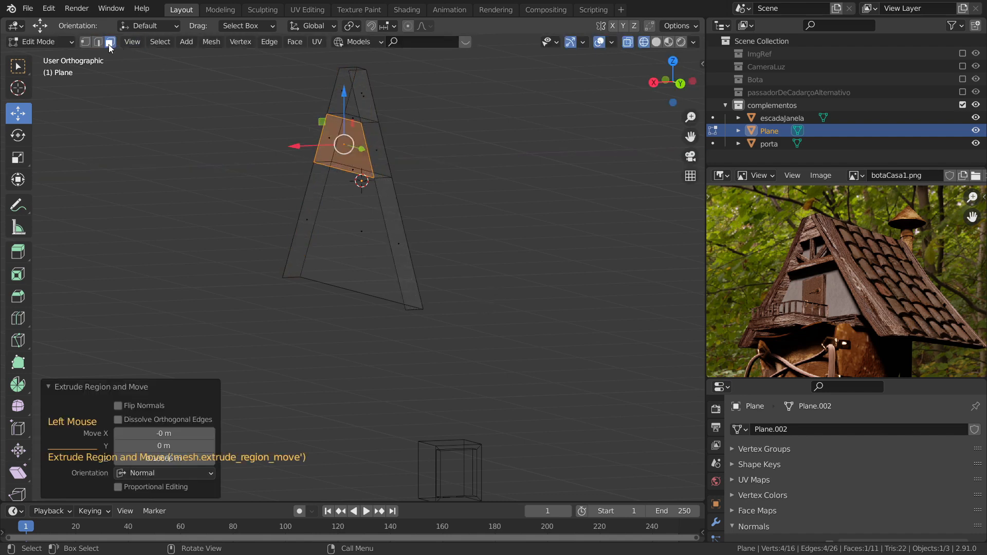
{"action": "left_click", "coordinate": [334, 153]}
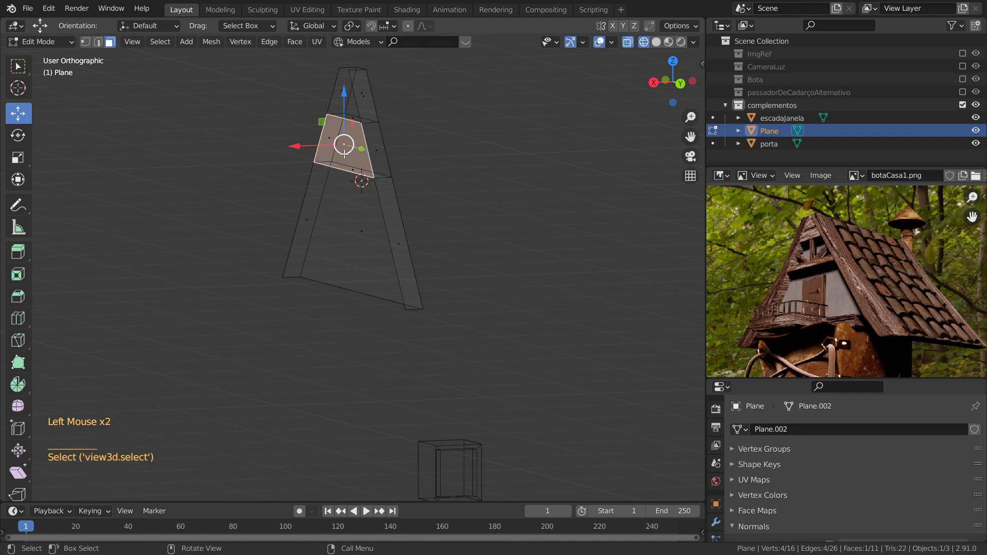
{"action": "key", "text": "x"}
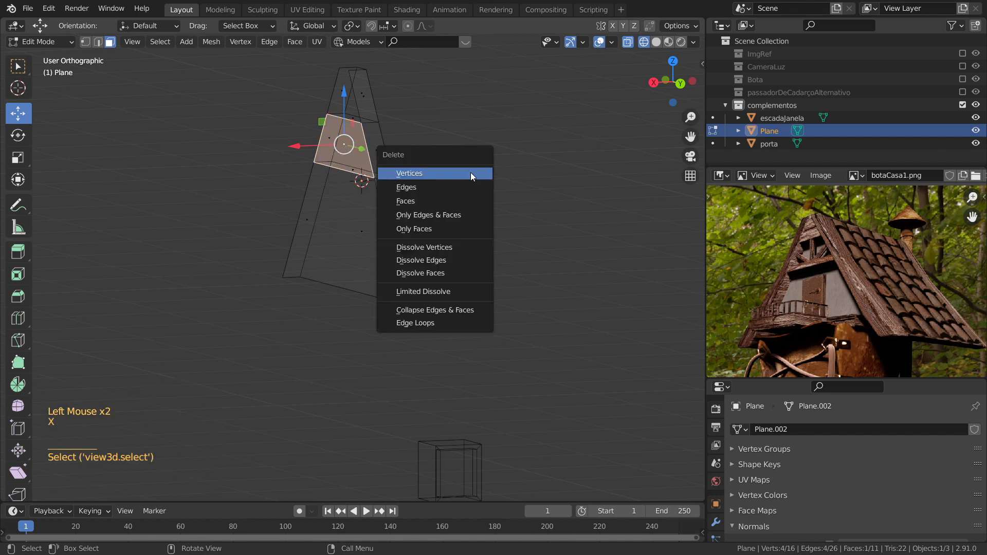
{"action": "left_click", "coordinate": [426, 200]}
Extrude the horizontal face below the opening upward about 0.15 m and scale its end to 0.853 to follow the slanted sides
{"action": "left_click", "coordinate": [350, 173]}
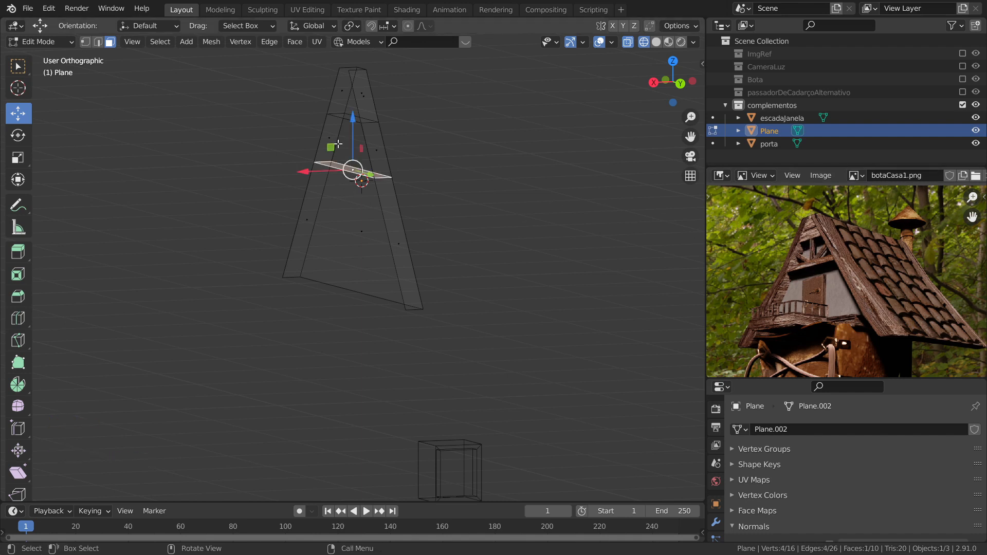
{"action": "key", "text": "KP_3"}
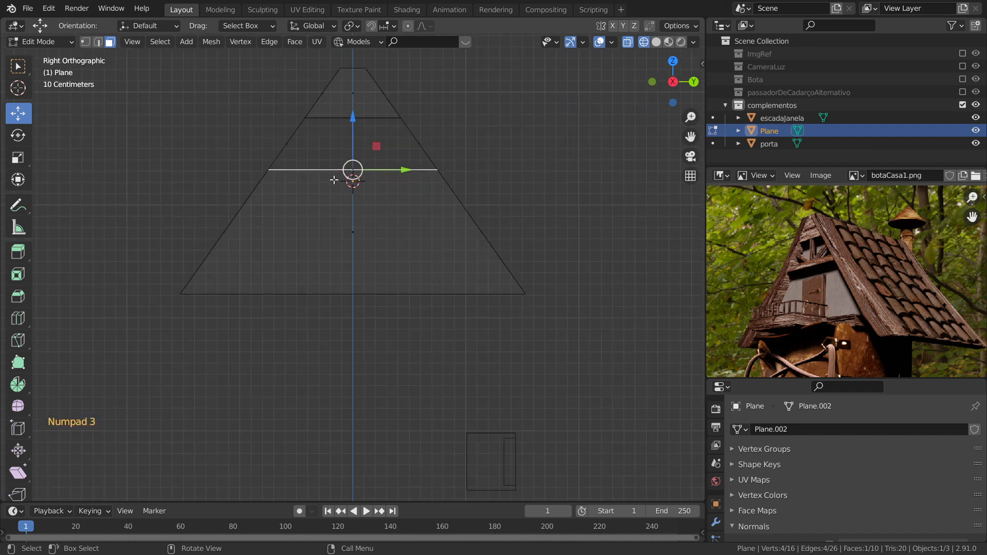
{"action": "key", "text": "e"}
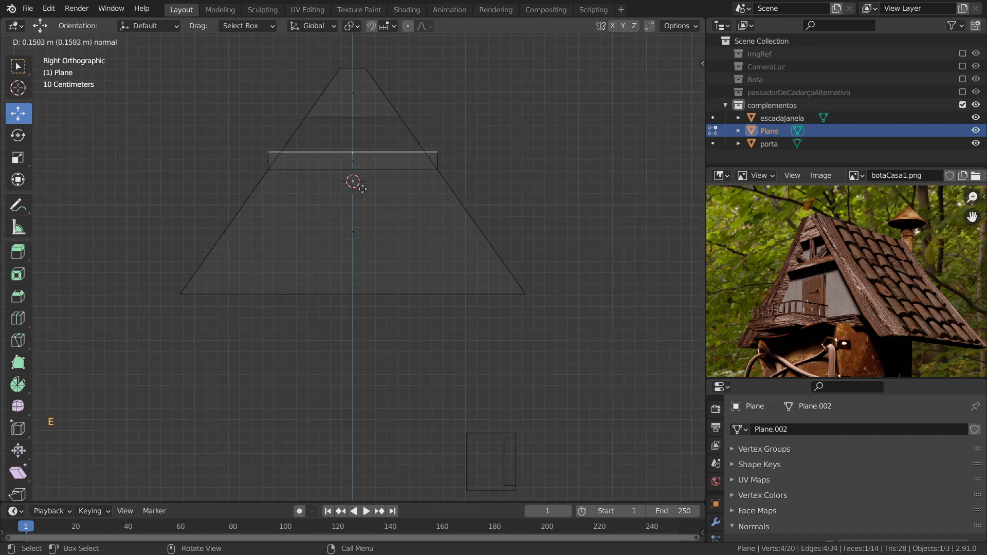
{"action": "left_click", "coordinate": [359, 183]}
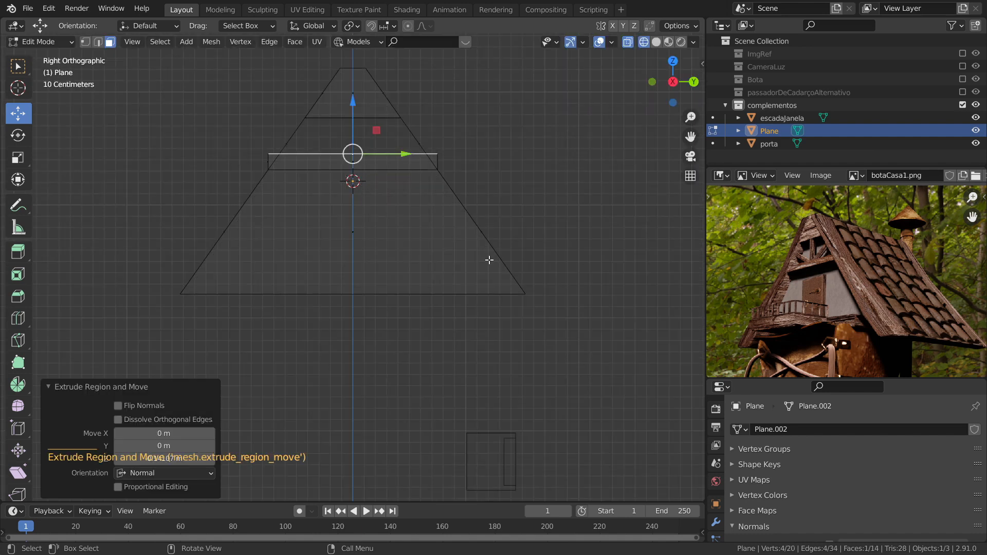
{"action": "key", "text": "s"}
{"action": "left_click", "coordinate": [467, 244]}
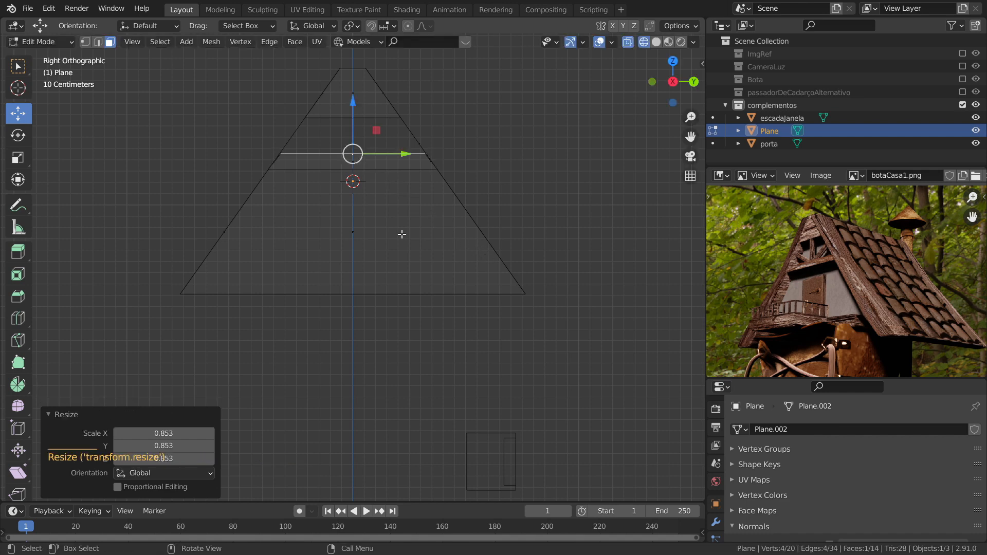
Fill the gable opening at the back with a face built from its upper and lower border edges
{"action": "key", "text": "shift+z"}
{"action": "middle_click_drag", "start_coordinate": [408, 247], "coordinate": [401, 195]}
{"action": "left_click", "coordinate": [308, 132]}
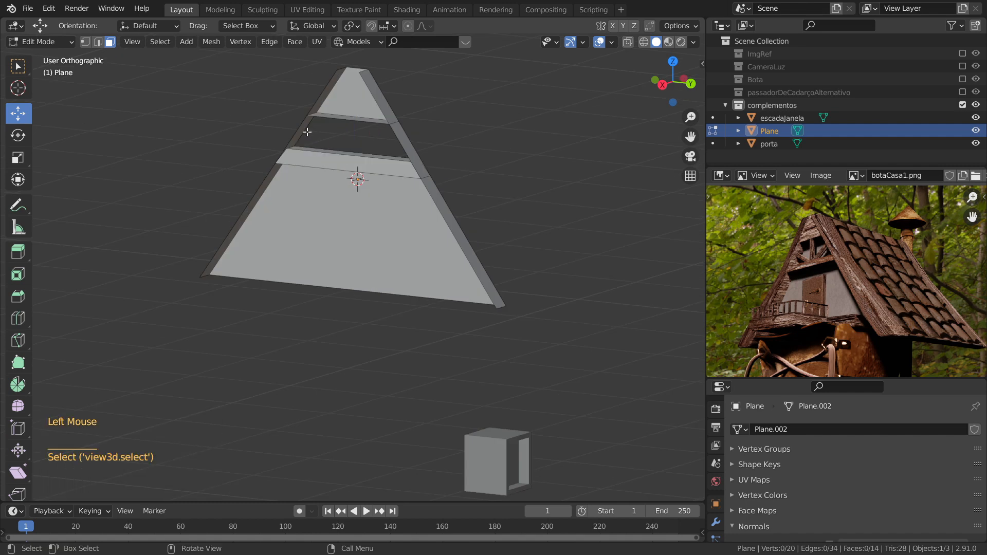
{"action": "middle_click_drag", "start_coordinate": [437, 191], "coordinate": [280, 194]}
{"action": "key", "text": "2"}
{"action": "left_click", "coordinate": [348, 124]}
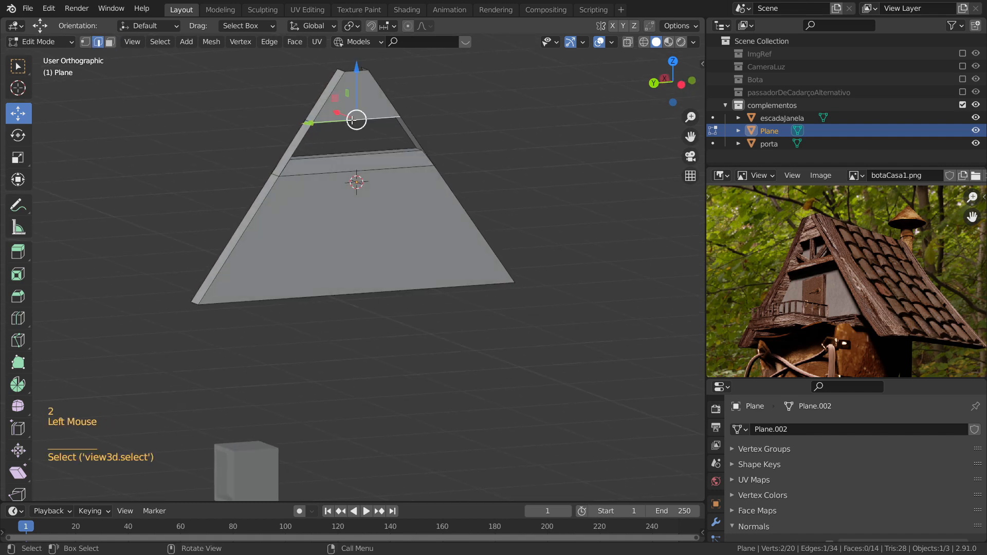
{"action": "left_click", "coordinate": [304, 142], "text": "shift"}
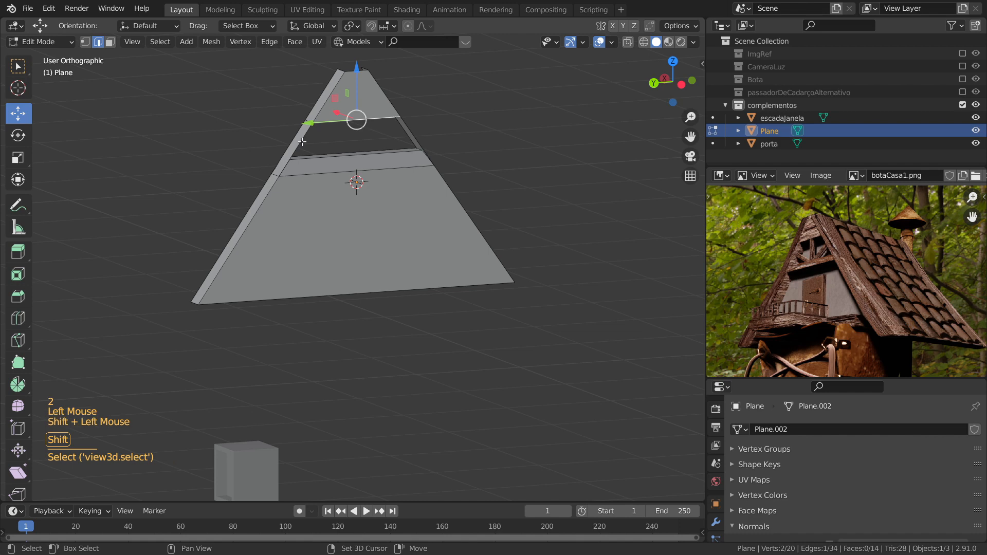
{"action": "left_click", "coordinate": [334, 156], "text": "shift"}
{"action": "left_click", "coordinate": [408, 134], "text": "shift"}
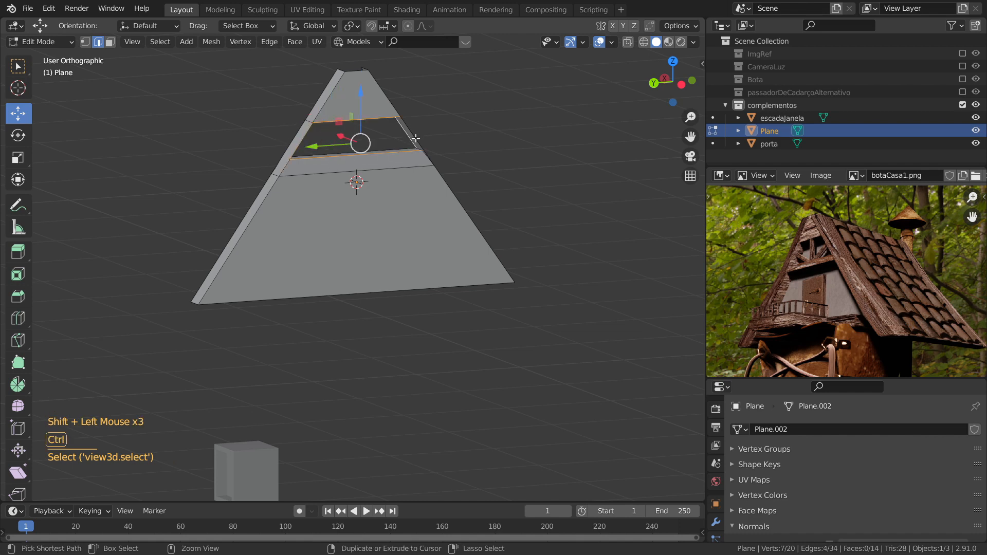
{"action": "key", "text": "ctrl+z"}
{"action": "left_click", "coordinate": [421, 151], "text": "shift"}
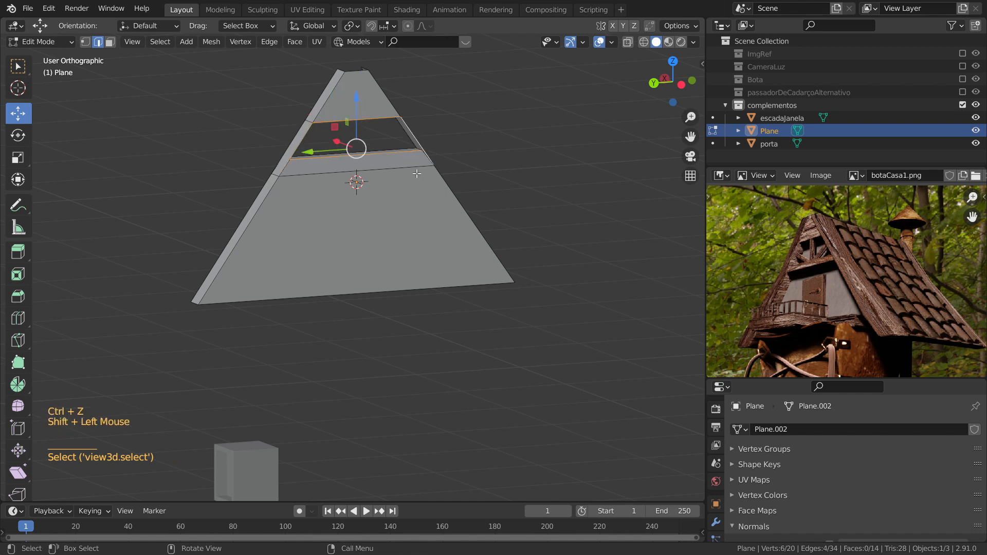
{"action": "middle_click_drag", "start_coordinate": [416, 174], "coordinate": [413, 194]}
{"action": "key", "text": "f"}
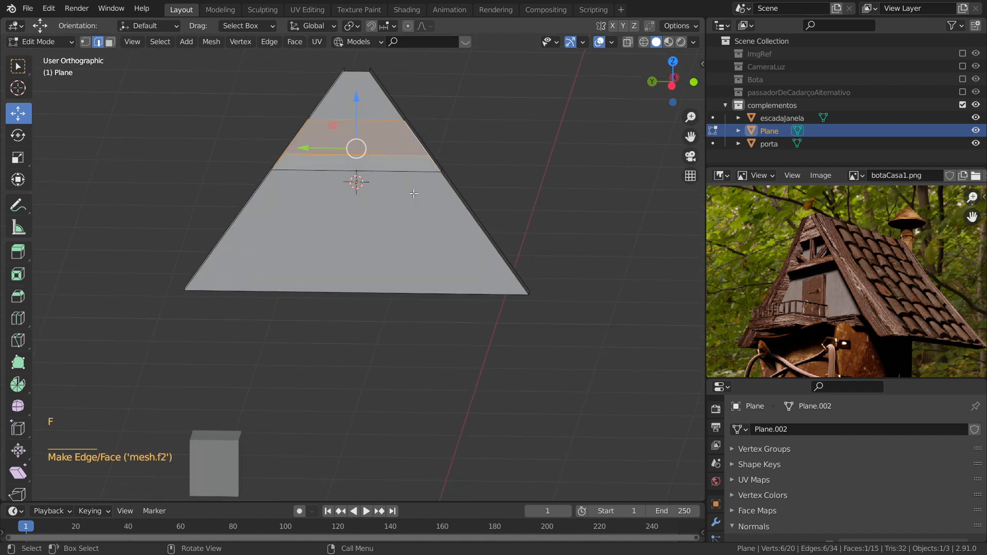
Fill the front of the gable's peak section with a face across its two slanted edges and lower edge
{"action": "middle_click_drag", "start_coordinate": [328, 206], "coordinate": [590, 203]}
{"action": "middle_click_drag", "start_coordinate": [364, 189], "coordinate": [380, 280], "text": "shift"}
{"action": "key", "text": "shift+z"}
{"action": "left_click", "coordinate": [366, 230]}
{"action": "left_click", "coordinate": [345, 205], "text": "shift"}
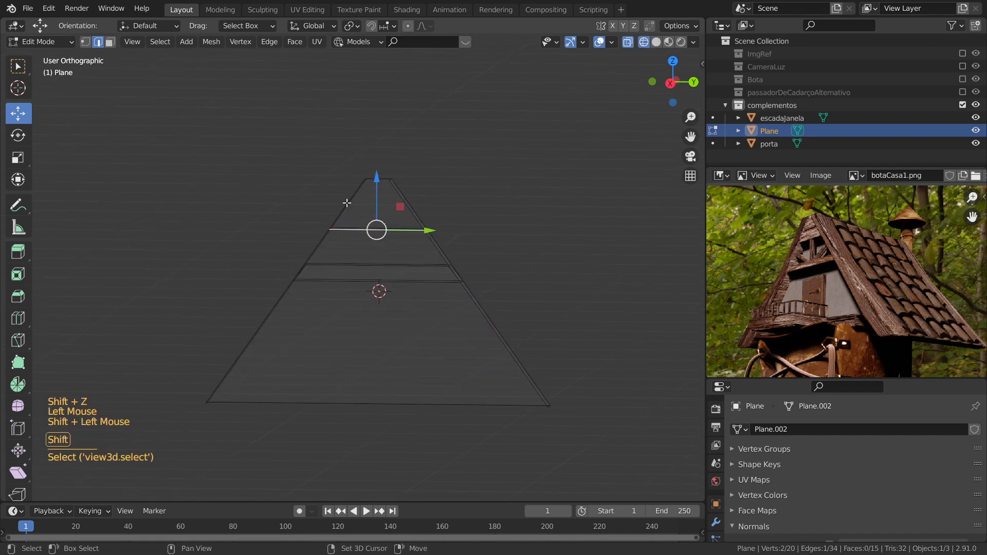
{"action": "left_click", "coordinate": [407, 201], "text": "shift"}
{"action": "middle_click_drag", "start_coordinate": [407, 201], "coordinate": [392, 201]}
{"action": "key", "text": "ctrl+z"}
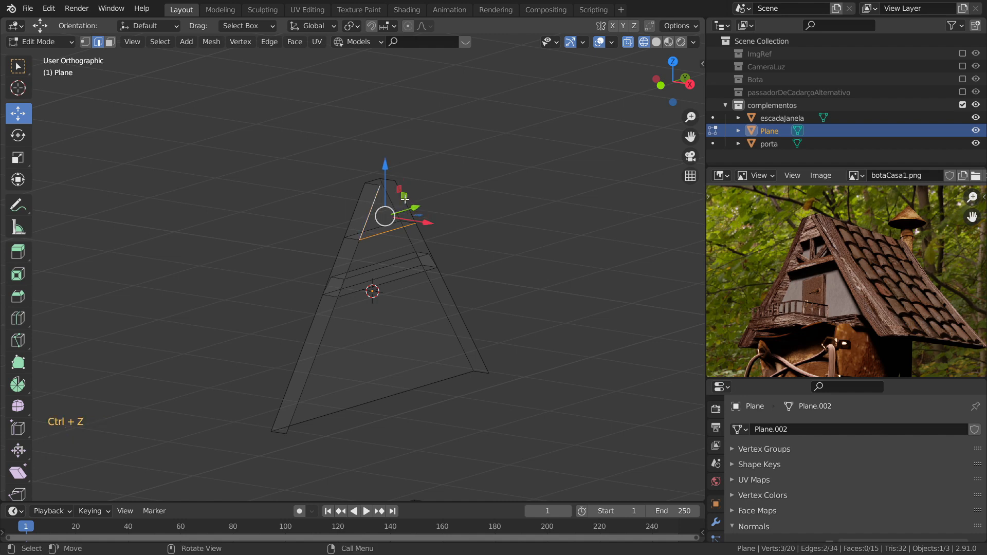
{"action": "left_click", "coordinate": [411, 203], "text": "shift"}
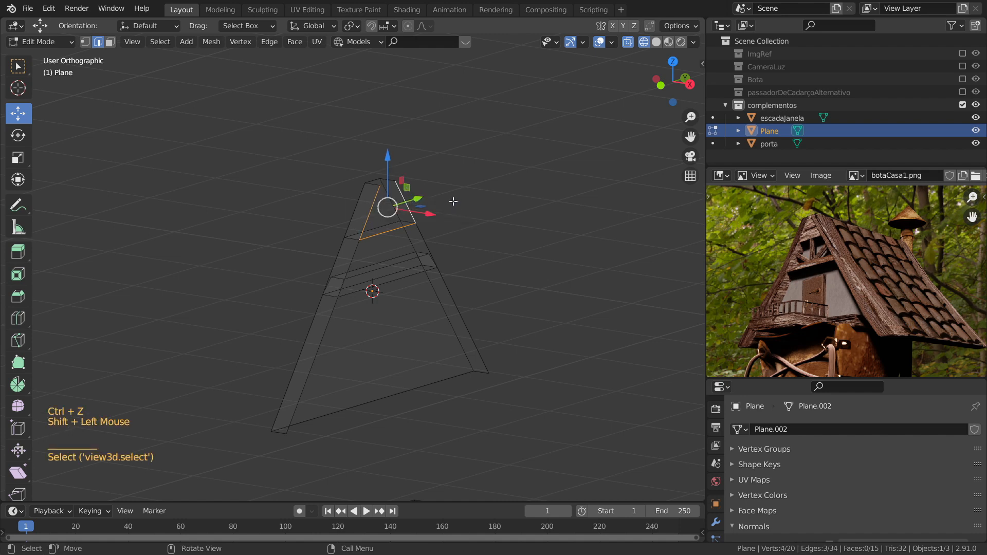
{"action": "key", "text": "ctrl+grave"}
{"action": "middle_click_drag", "start_coordinate": [436, 247], "coordinate": [384, 251]}
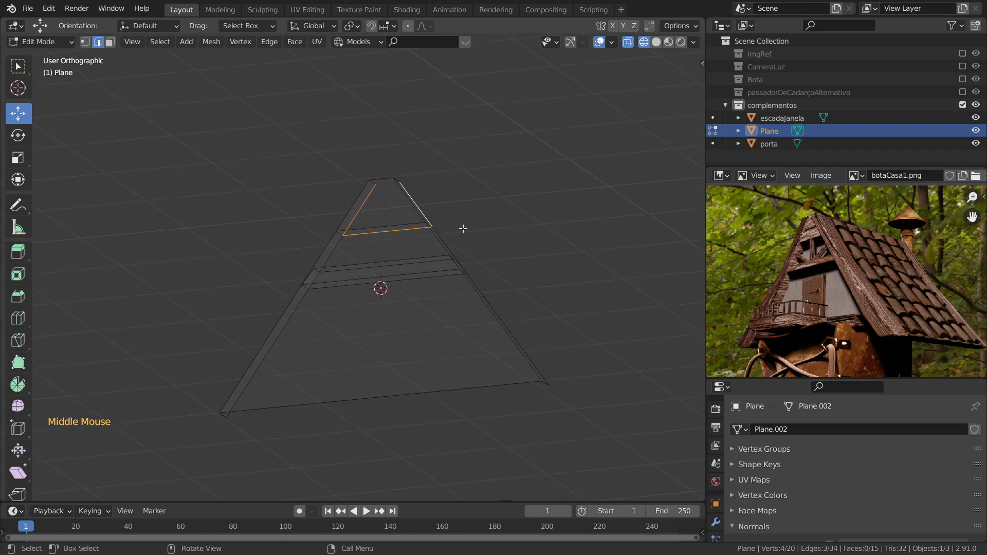
{"action": "key", "text": "f"}
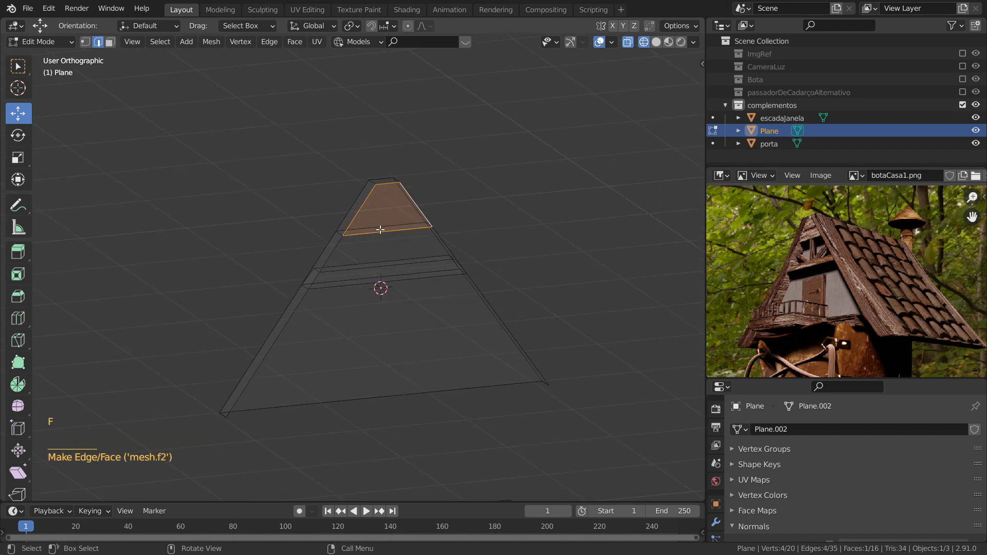
Add a cube centred on the lower edge of the gable opening and scale it to 0.224
{"action": "left_click", "coordinate": [376, 277]}
{"action": "key", "text": "3"}
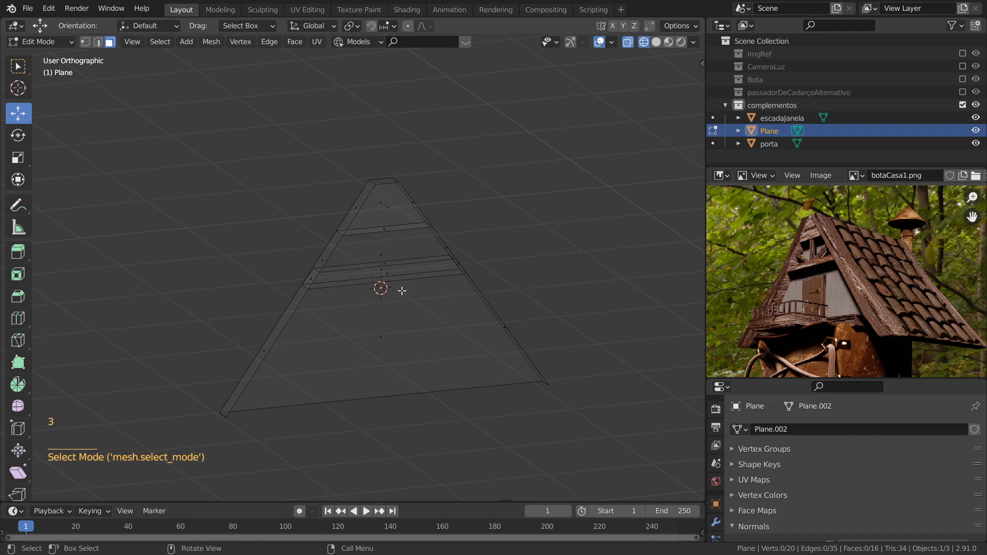
{"action": "key", "text": "KP_3"}
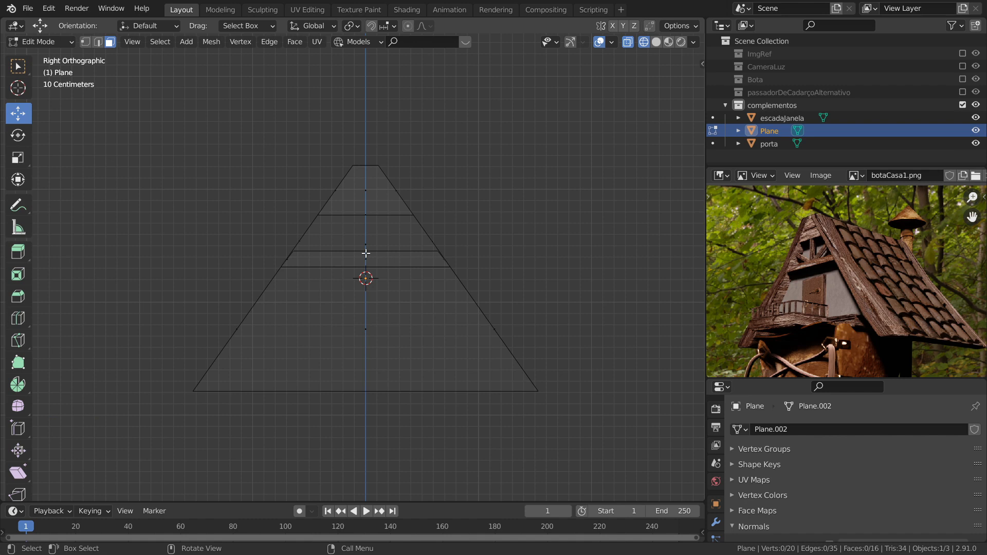
{"action": "right_click", "coordinate": [366, 253], "text": "shift"}
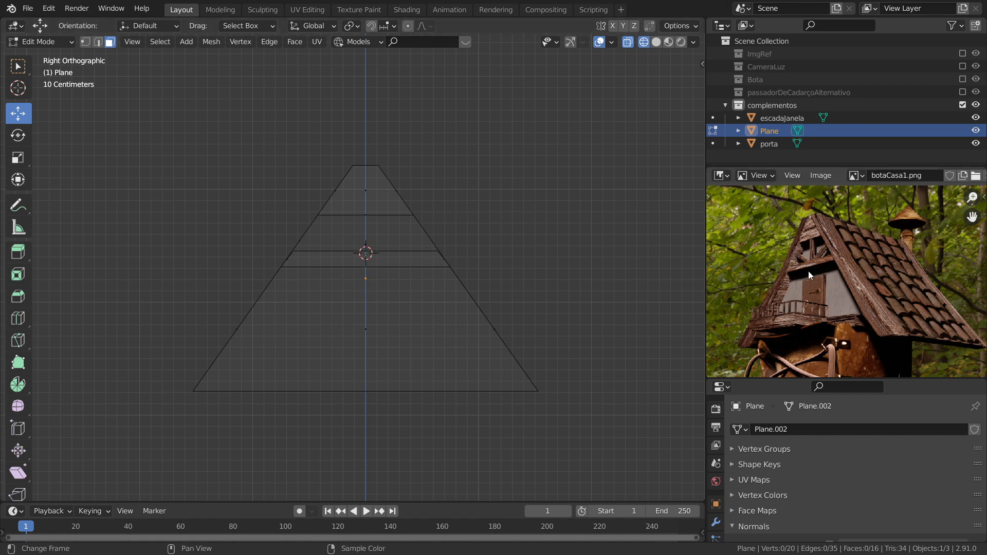
{"action": "key", "text": "shift+a"}
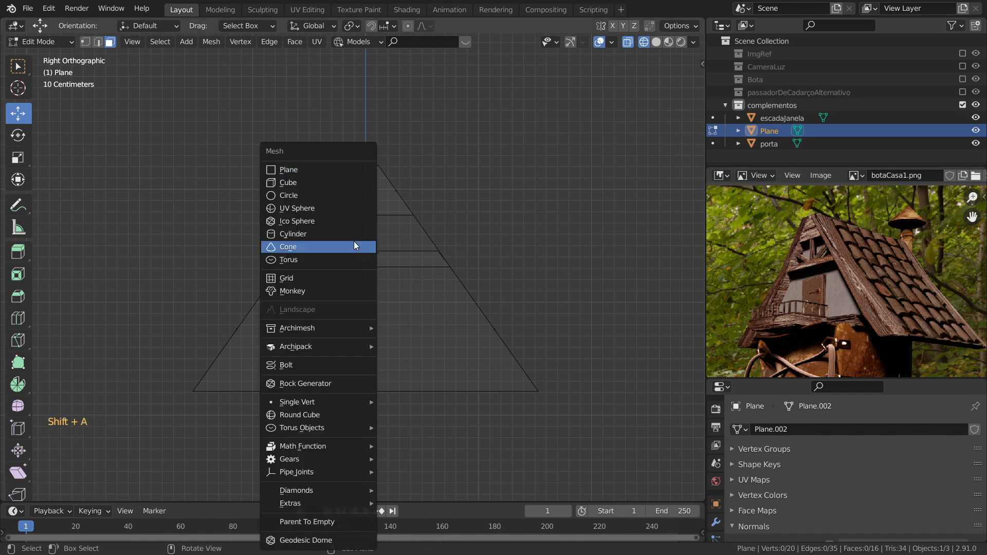
{"action": "left_click", "coordinate": [319, 183]}
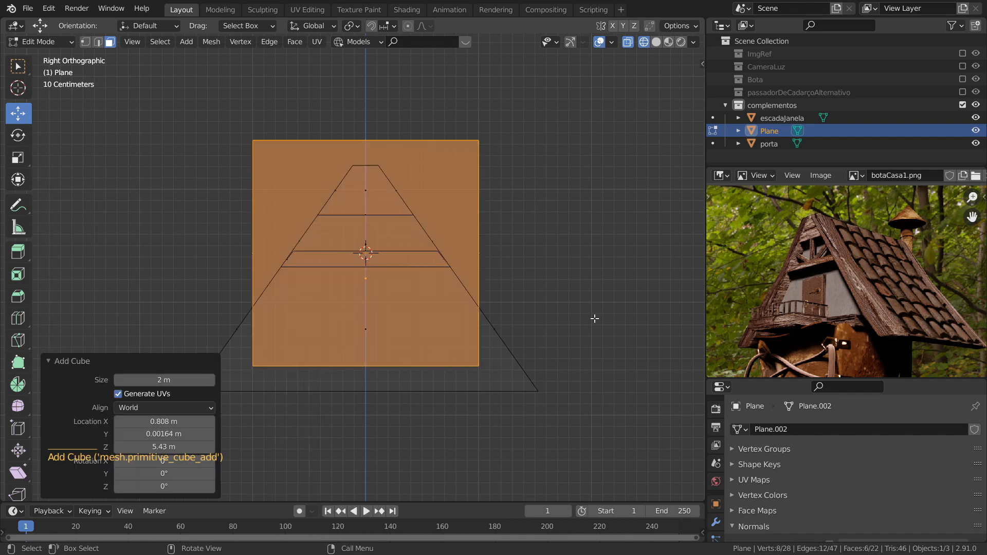
{"action": "key", "text": "s"}
{"action": "left_click", "coordinate": [408, 271]}
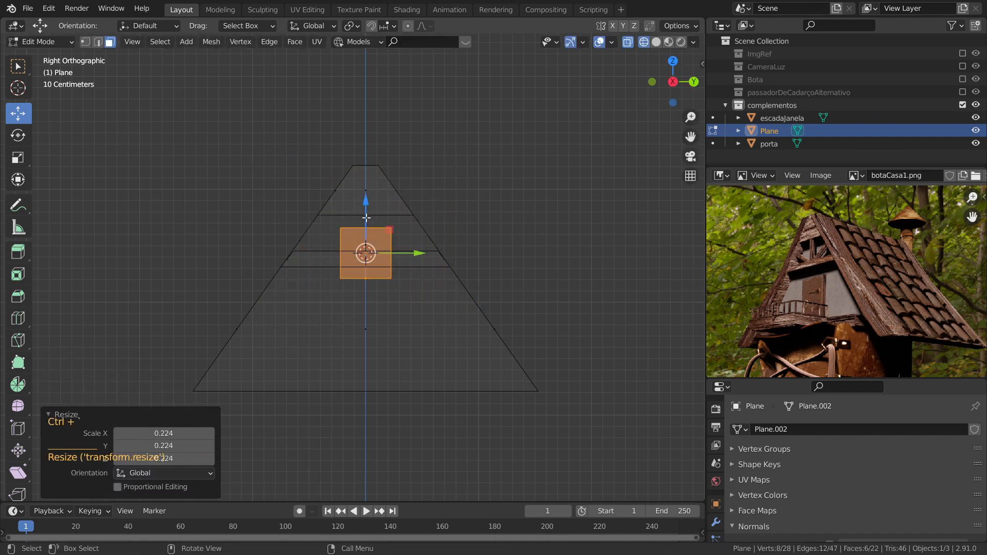
Raise the cube about 0.173 m and narrow it in X and Y, keeping its height, to form a slim vertical post
{"action": "left_click_drag", "start_coordinate": [366, 206], "coordinate": [366, 188]}
{"action": "key", "text": "s"}
{"action": "key", "text": "shift+z"}
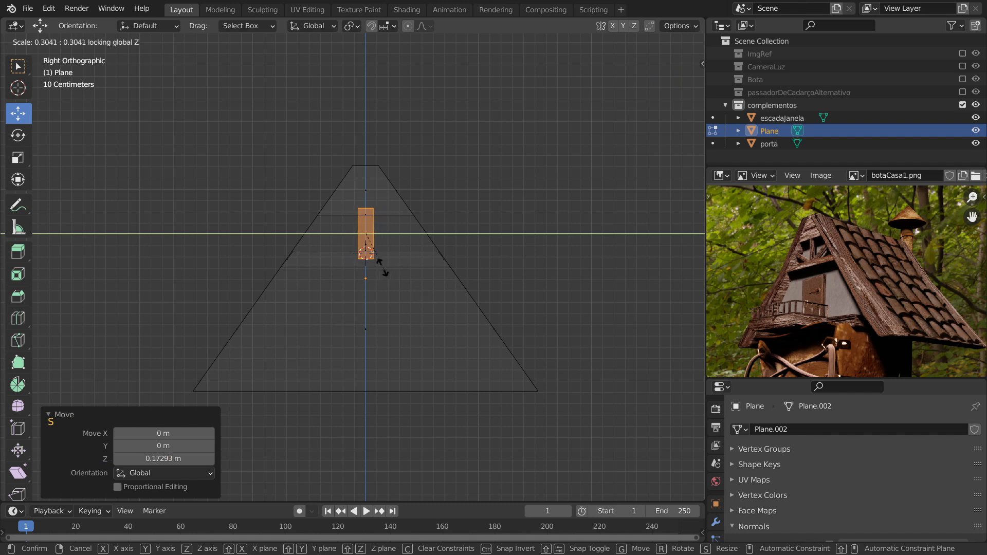
{"action": "left_click", "coordinate": [374, 248]}
{"action": "left_click", "coordinate": [373, 249]}
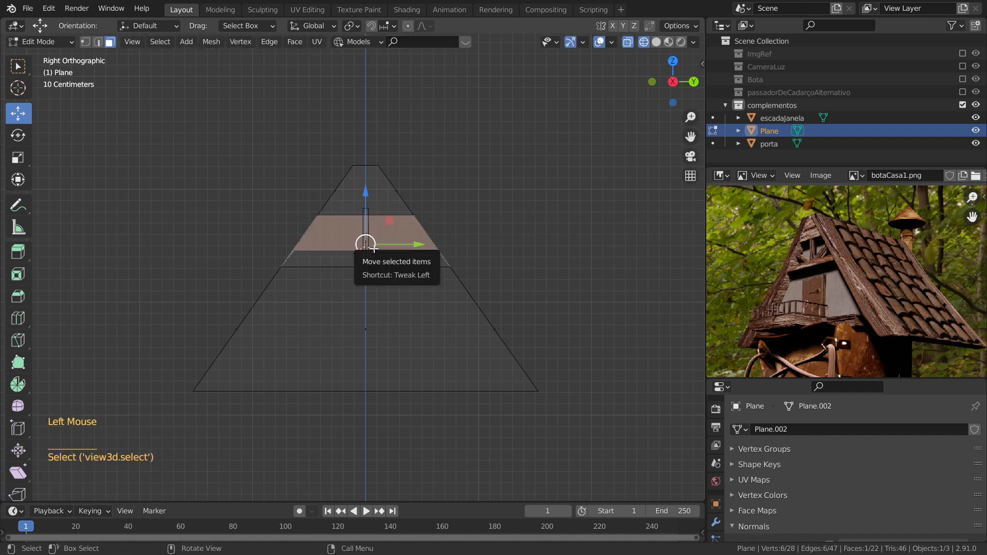
Select the whole slim window post and move it about -0.033 m along X into the gable opening
{"action": "key", "text": "alt+a"}
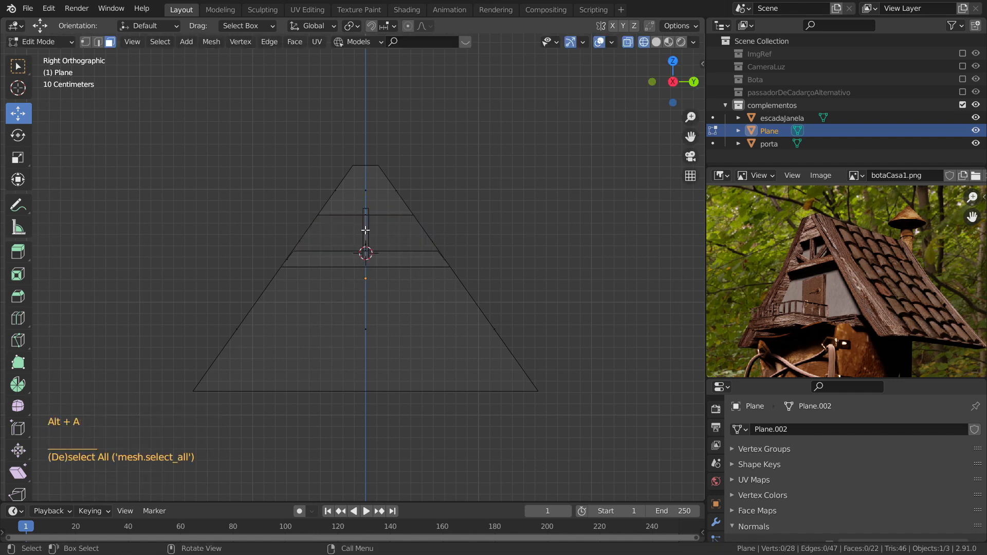
{"action": "key", "text": "l"}
{"action": "middle_click_drag", "start_coordinate": [430, 290], "coordinate": [406, 275]}
{"action": "scroll", "coordinate": [406, 275], "scroll_direction": "up", "scroll_amount": 2}
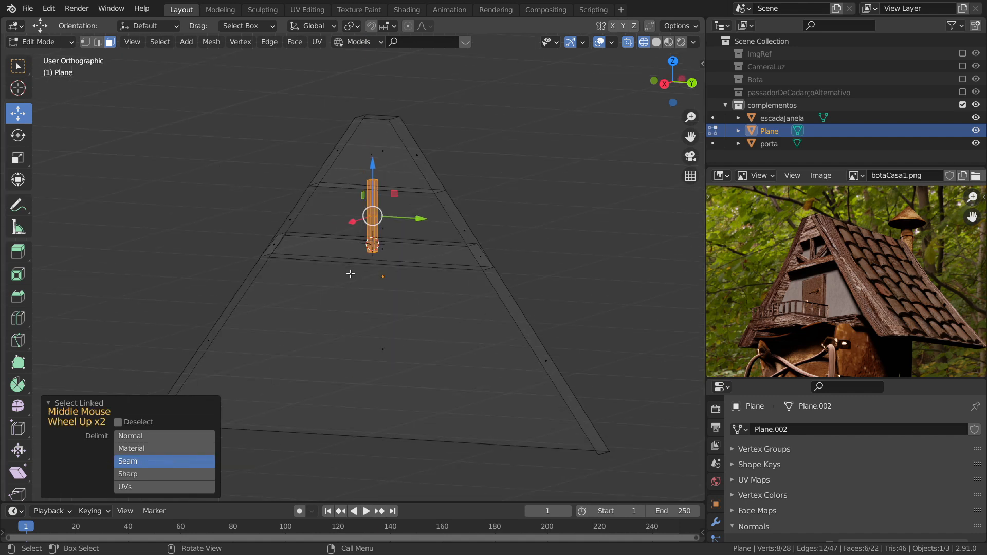
{"action": "scroll", "coordinate": [401, 273], "scroll_direction": "up", "scroll_amount": 1}
{"action": "key", "text": "shift+z"}
{"action": "scroll", "coordinate": [391, 267], "scroll_direction": "up", "scroll_amount": 1}
{"action": "scroll", "coordinate": [391, 267], "scroll_direction": "up", "scroll_amount": 2}
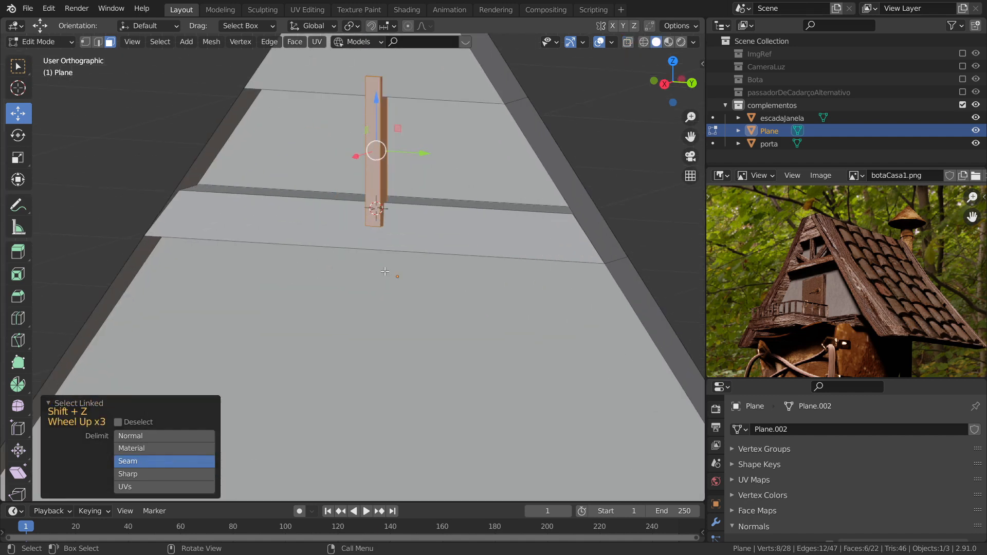
{"action": "middle_click_drag", "start_coordinate": [387, 274], "coordinate": [350, 158]}
{"action": "left_click_drag", "start_coordinate": [349, 158], "coordinate": [360, 156]}
{"action": "middle_click_drag", "start_coordinate": [359, 155], "coordinate": [433, 244]}
{"action": "scroll", "coordinate": [434, 244], "scroll_direction": "down", "scroll_amount": 3}
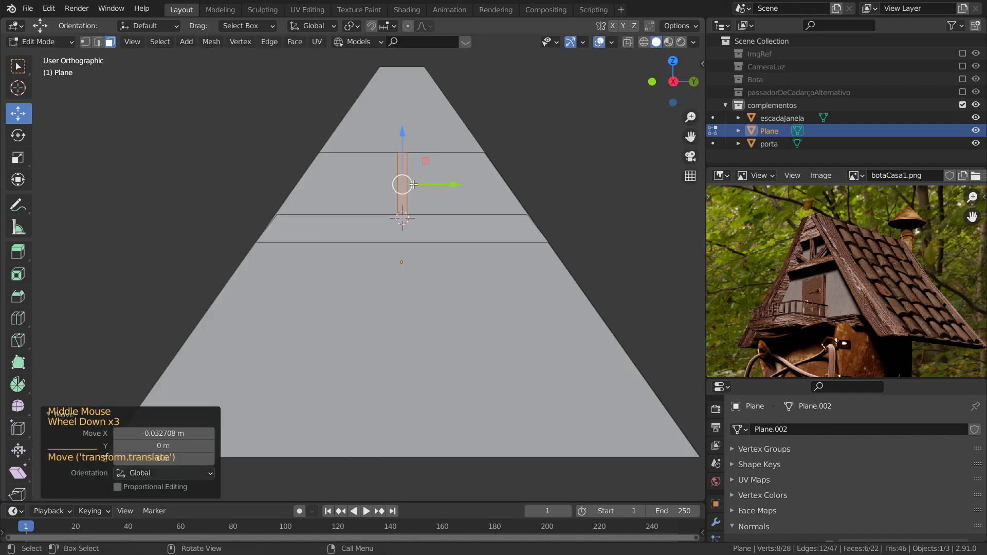
Duplicate the window post in place and rotate the copy about -37 degrees as a diagonal brace
{"action": "key", "text": "shift+z"}
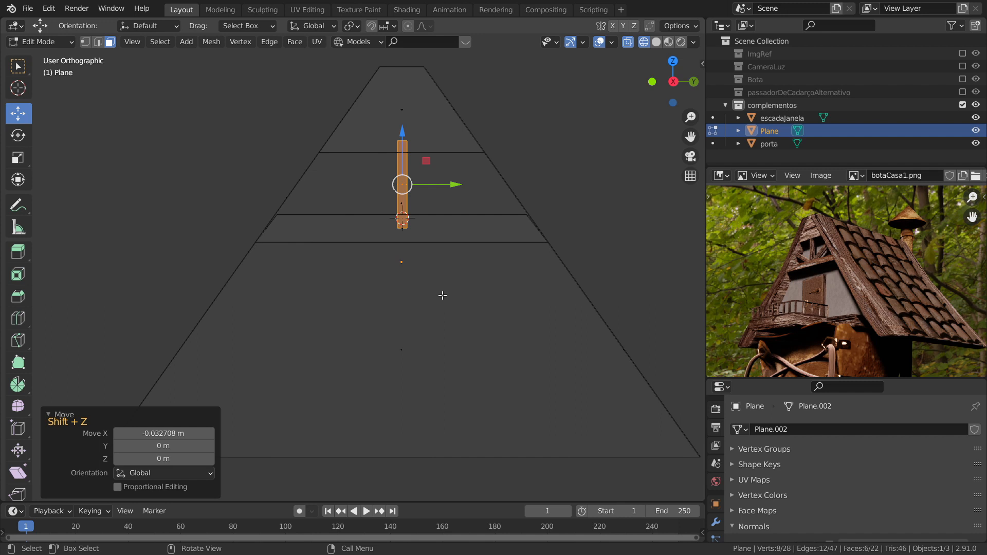
{"action": "key", "text": "shift"}
{"action": "key", "text": "shift+d"}
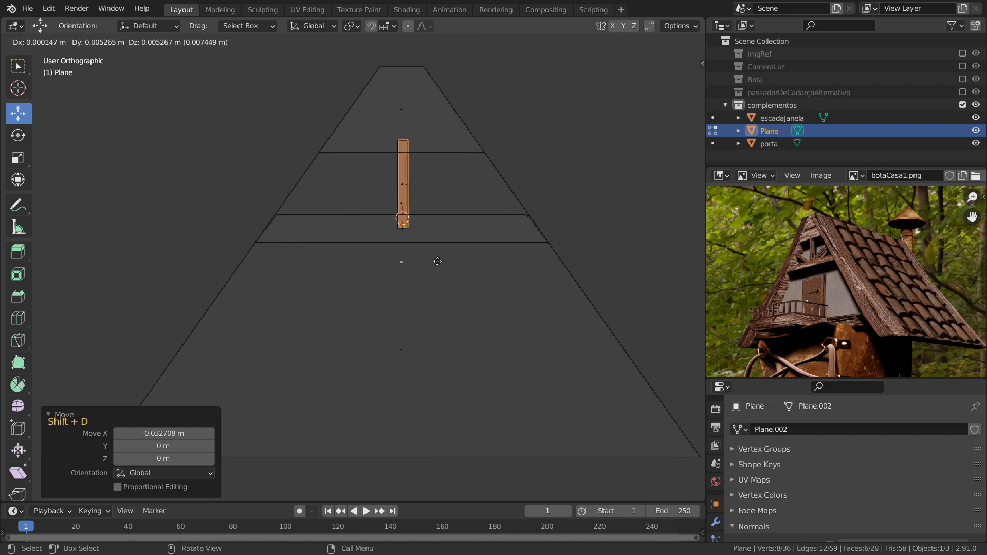
{"action": "right_click", "coordinate": [437, 261]}
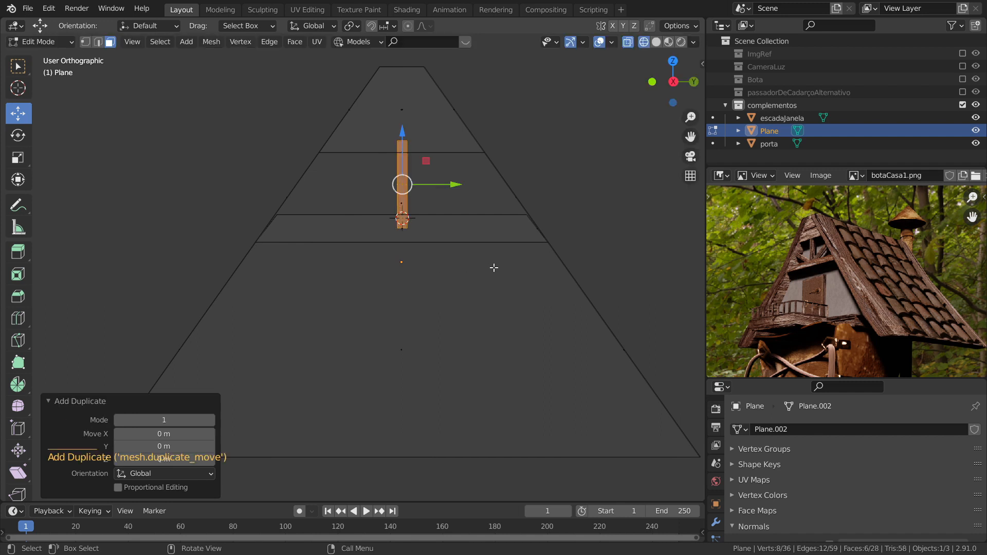
{"action": "key", "text": "r"}
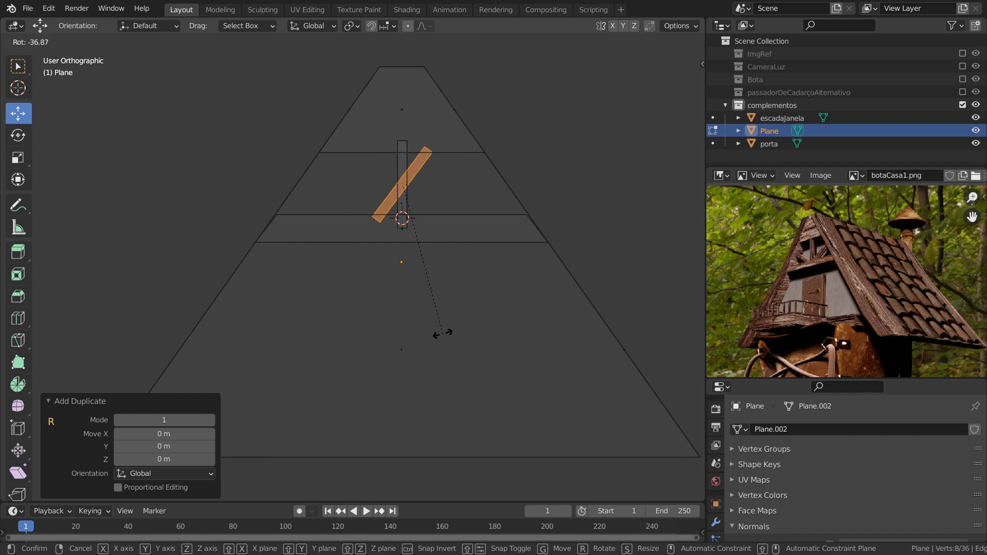
{"action": "left_click", "coordinate": [440, 333]}
Shift the diagonal copy in positive Y until it sits beside the vertical post, and enlarge it slightly
{"action": "left_click_drag", "start_coordinate": [455, 184], "coordinate": [491, 184]}
{"action": "key", "text": "s"}
{"action": "left_click", "coordinate": [487, 184]}
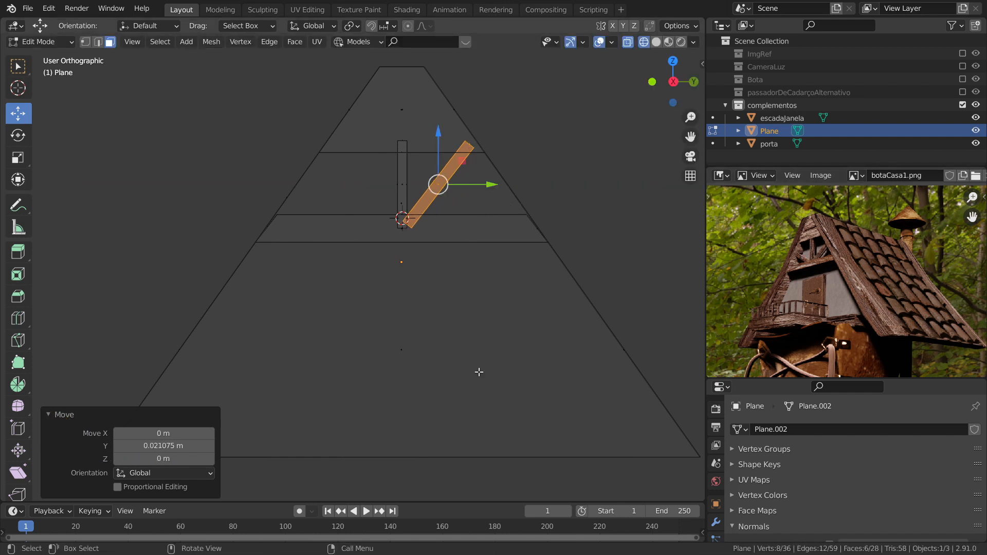
Tilt the diagonal brace a further -4.75 degrees or so and adjust it along Y to run from the post's base toward the gable slope
{"action": "key", "text": "r"}
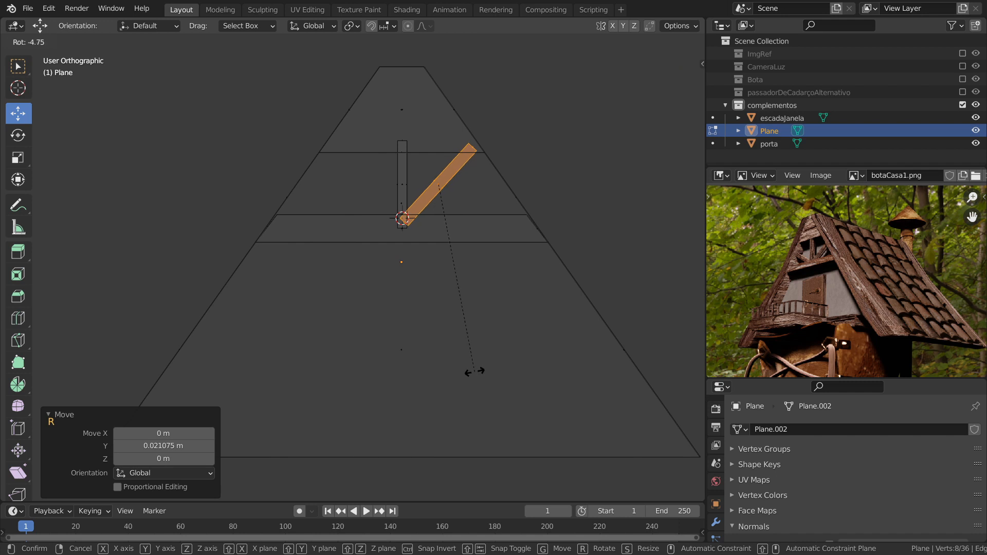
{"action": "left_click", "coordinate": [470, 371]}
{"action": "left_click_drag", "start_coordinate": [493, 183], "coordinate": [496, 186]}
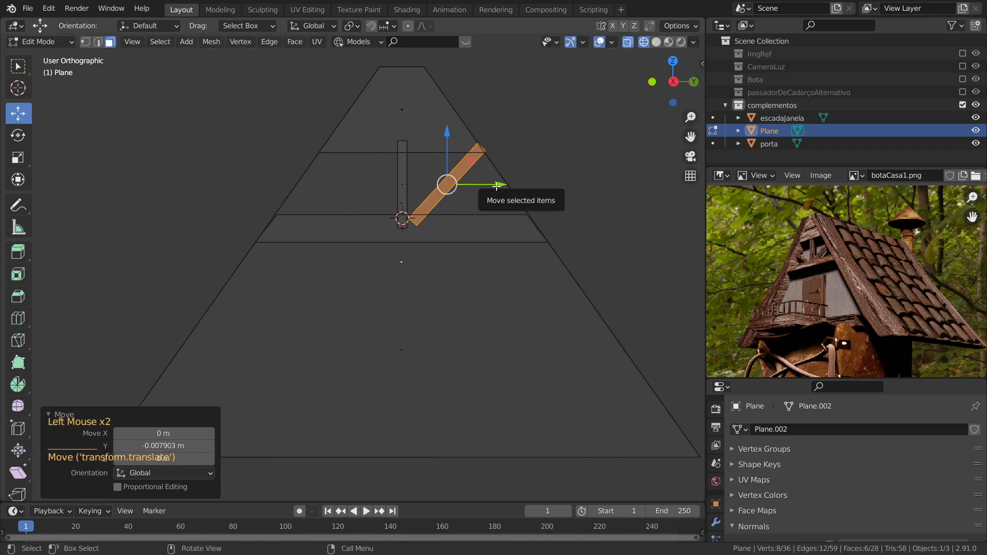
{"action": "left_click", "coordinate": [497, 186]}
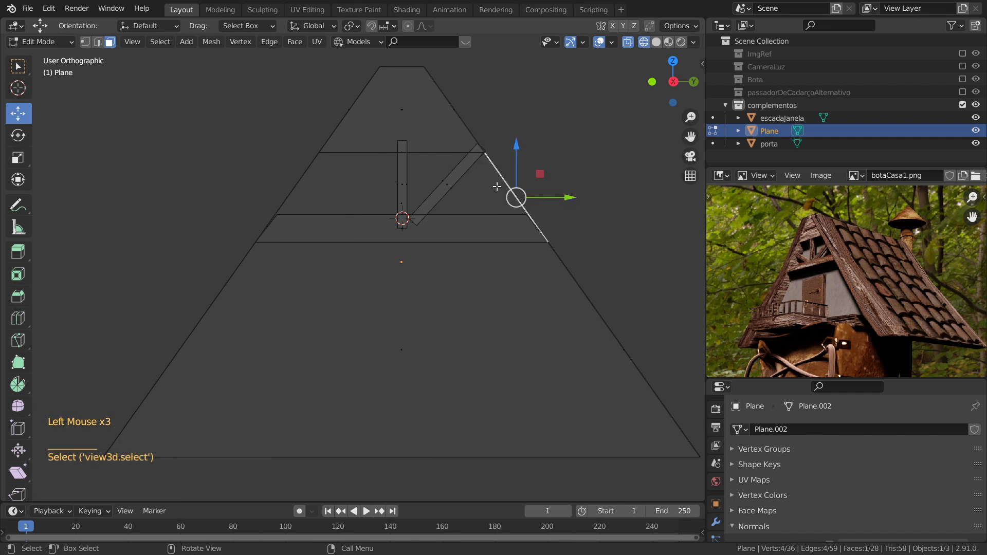
{"action": "left_click", "coordinate": [457, 176]}
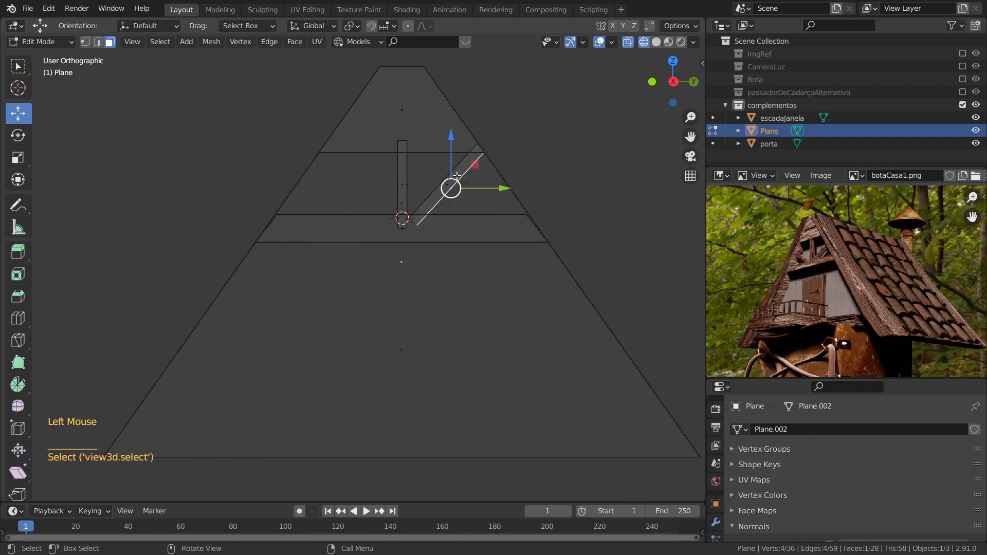
{"action": "key", "text": "l"}
{"action": "key", "text": "shift+z"}
{"action": "left_click_drag", "start_coordinate": [456, 179], "coordinate": [449, 173]}
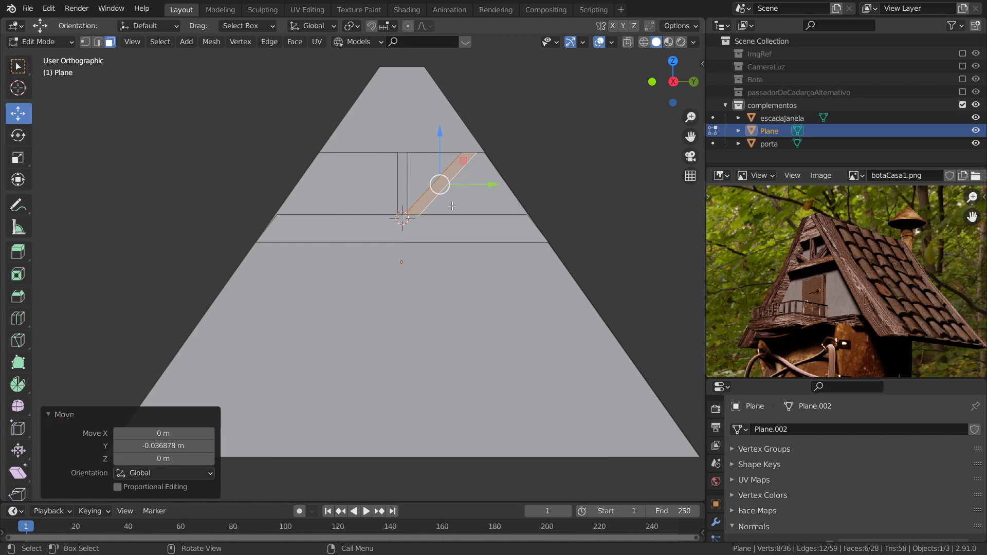
Duplicate the diagonal brace, mirror the copy along global Y, and move it about -0.385 m in Y to the post's other side
{"action": "key", "text": "shift+d"}
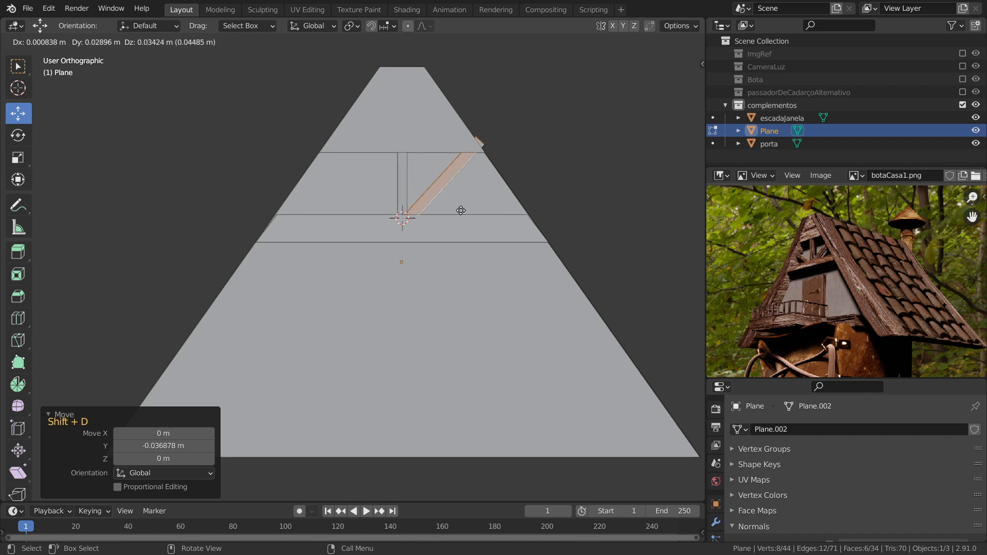
{"action": "key", "text": "Escape"}
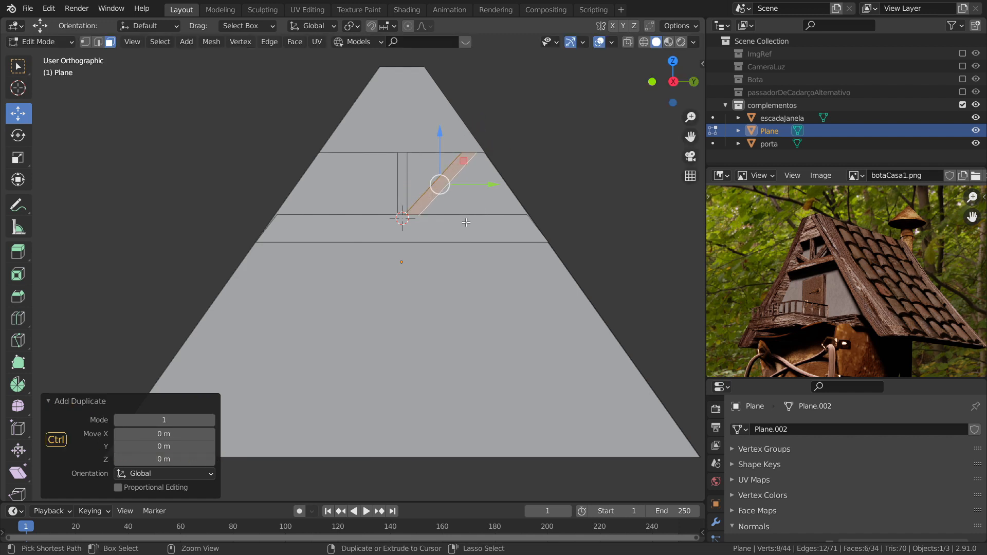
{"action": "key", "text": "ctrl+m"}
{"action": "key", "text": "y"}
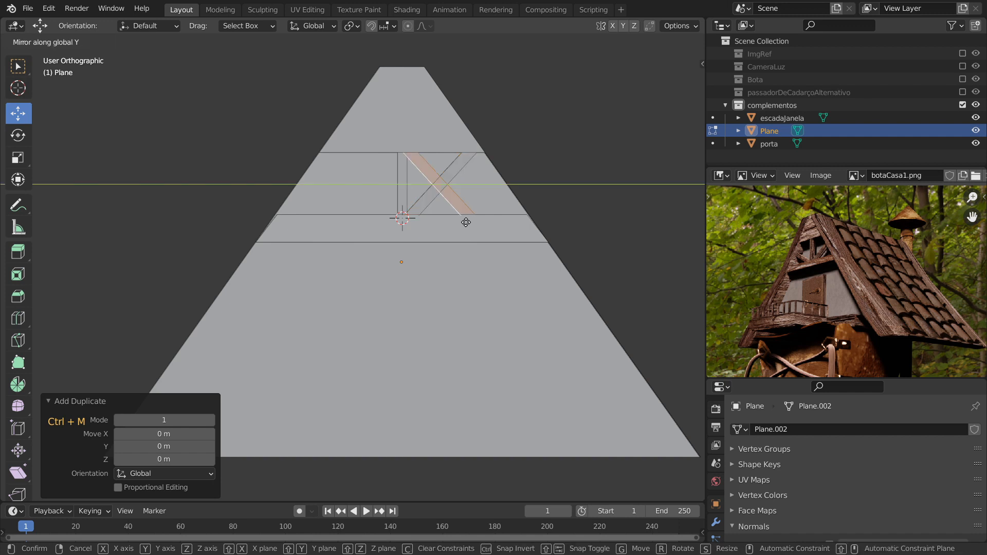
{"action": "left_click", "coordinate": [466, 222]}
{"action": "left_click_drag", "start_coordinate": [475, 181], "coordinate": [417, 181]}
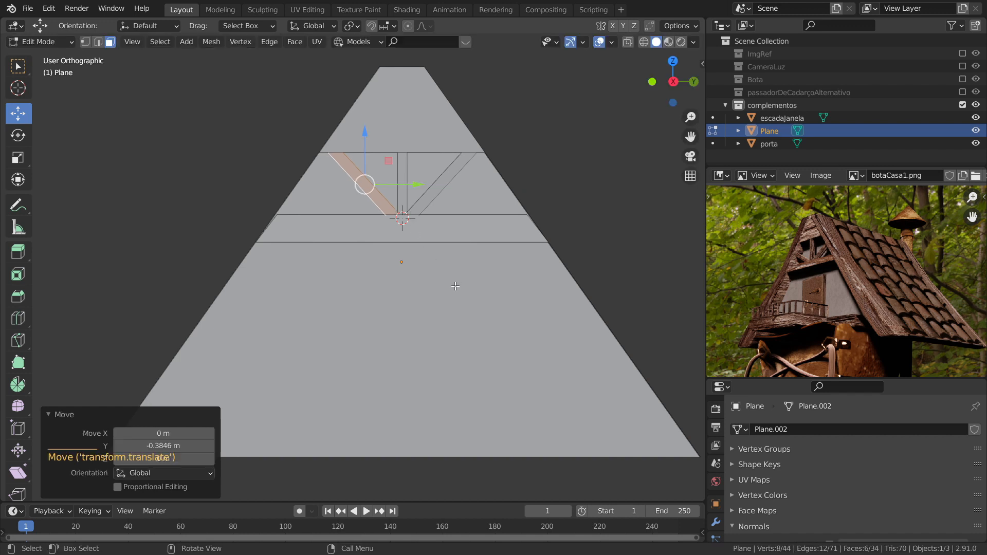
Inset the large lower front face of the gable by about 0.2 m and lower the inset's bottom edge to the gable's base
{"action": "middle_click_drag", "start_coordinate": [456, 287], "coordinate": [471, 313]}
{"action": "scroll", "coordinate": [450, 320], "scroll_direction": "down", "scroll_amount": 1}
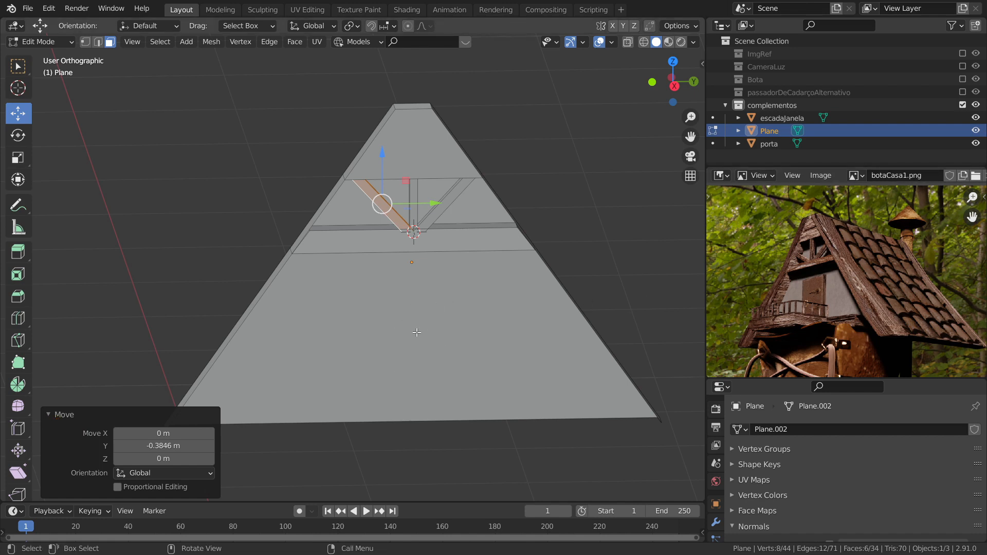
{"action": "key", "text": "KP_3"}
{"action": "scroll", "coordinate": [416, 333], "scroll_direction": "down", "scroll_amount": 2}
{"action": "middle_click_drag", "start_coordinate": [415, 338], "coordinate": [401, 242], "text": "shift"}
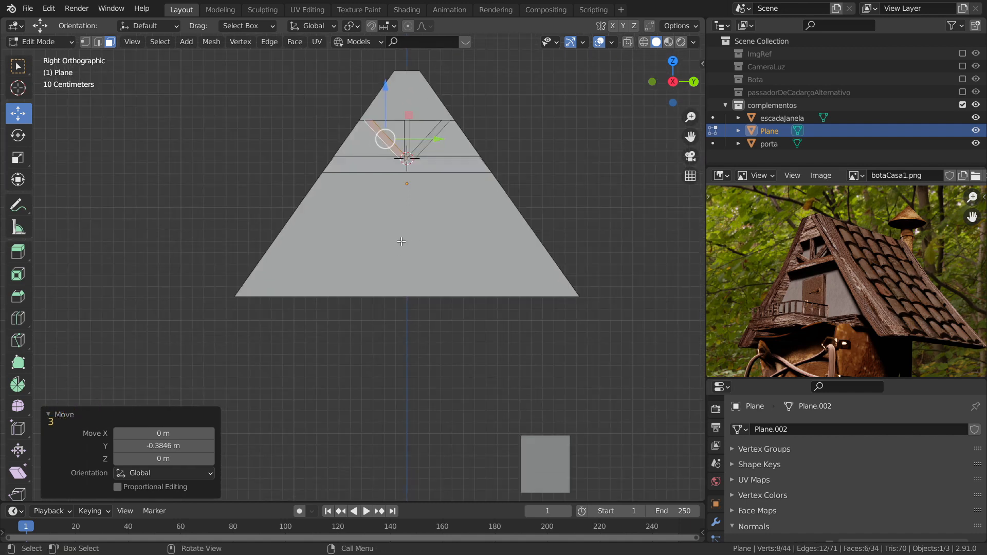
{"action": "left_click", "coordinate": [401, 242]}
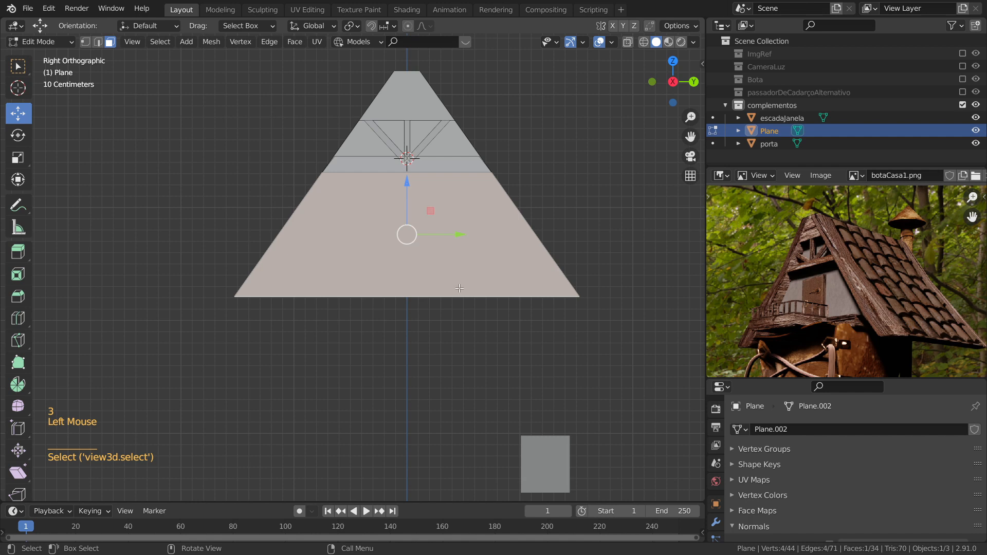
{"action": "key", "text": "i"}
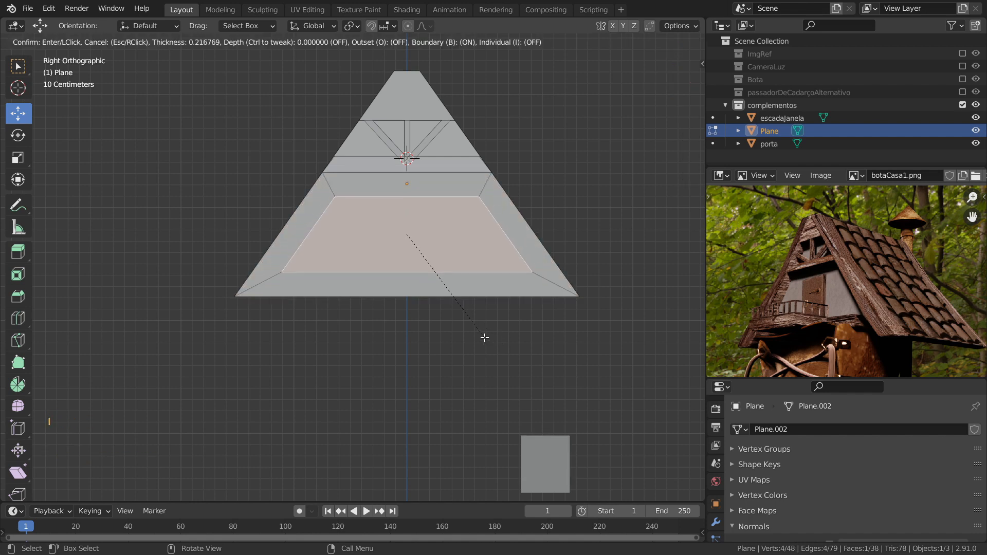
{"action": "left_click", "coordinate": [483, 334]}
{"action": "left_click", "coordinate": [407, 278]}
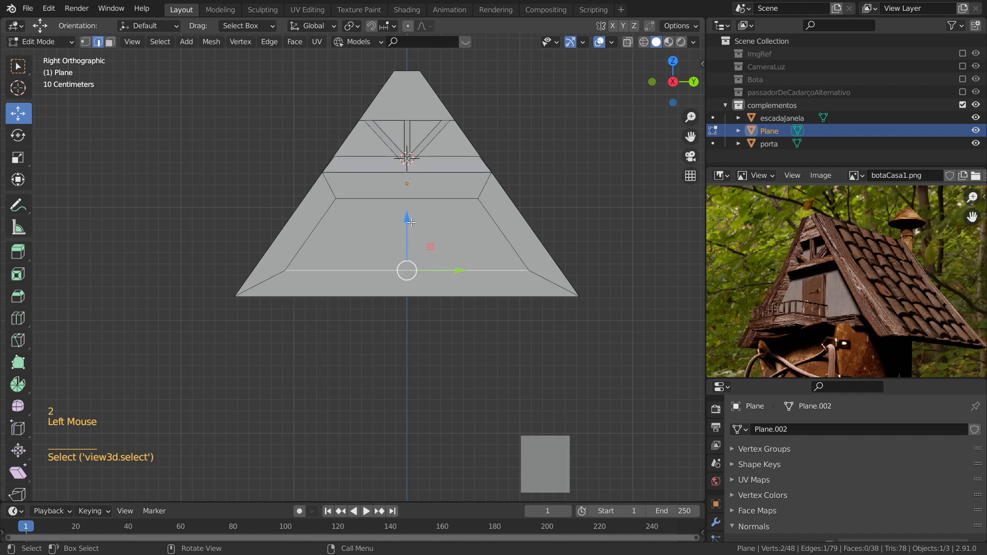
{"action": "left_click_drag", "start_coordinate": [406, 270], "coordinate": [403, 251]}
Straighten the inset's slanted edge on the positive Y side by scaling it to 0 along Y, and move it about -0.551 m in Y
{"action": "left_click", "coordinate": [504, 247]}
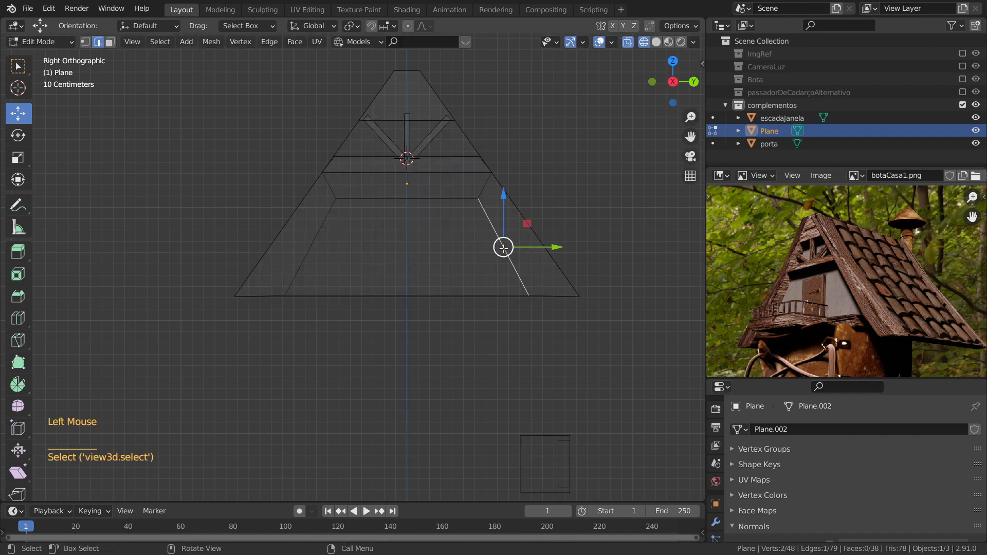
{"action": "key", "text": "s"}
{"action": "key", "text": "0"}
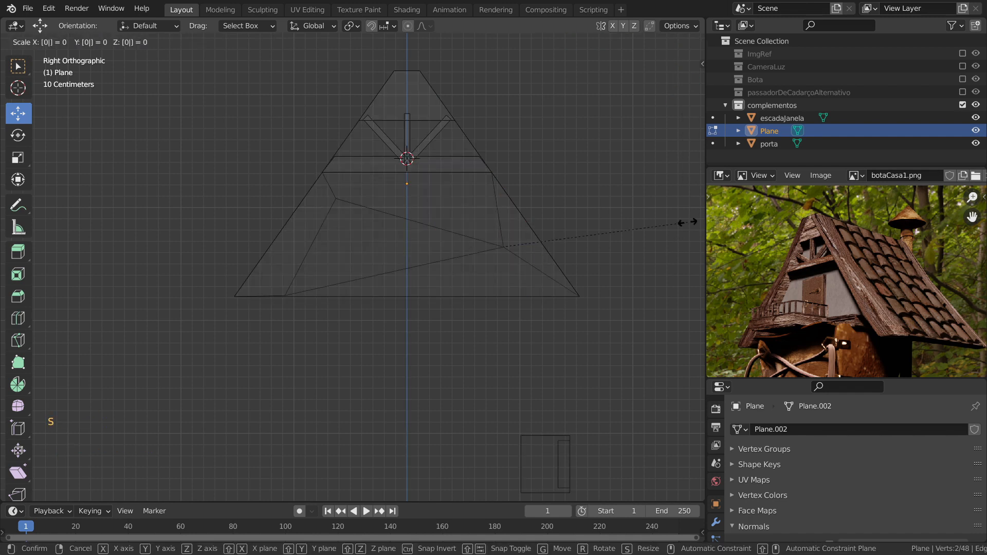
{"action": "key", "text": "y"}
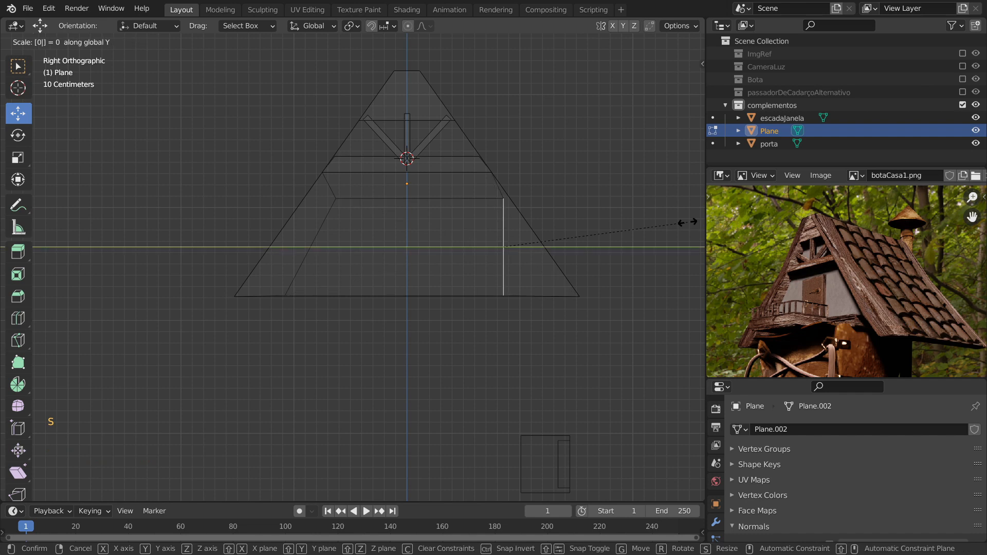
{"action": "left_click", "coordinate": [687, 222]}
{"action": "mouse_move", "coordinate": [505, 248]}
{"action": "left_mouse_down"}
{"action": "mouse_move", "coordinate": [520, 243]}
{"action": "mouse_move", "coordinate": [488, 240]}
{"action": "left_mouse_up"}
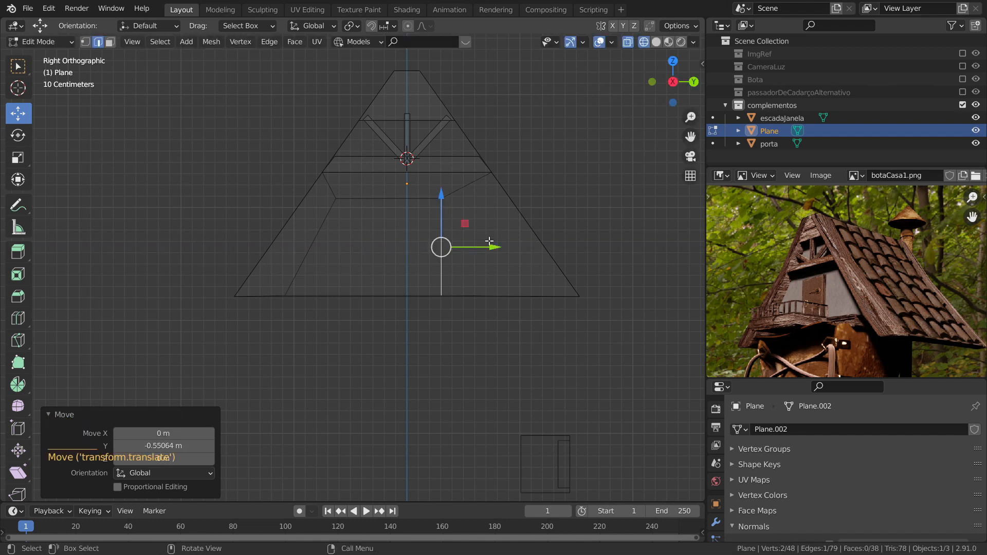
Straighten the inset's opposite slanted edge by scaling it to 0 along Y, and move it about 0.569 m in Y
{"action": "left_click", "coordinate": [320, 234]}
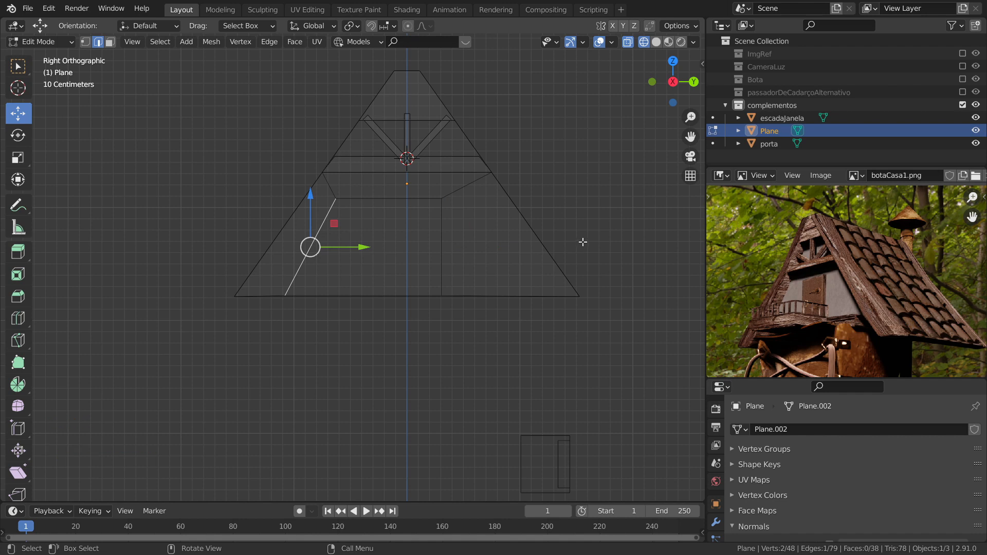
{"action": "key", "text": "s"}
{"action": "key", "text": "0"}
{"action": "key", "text": "y"}
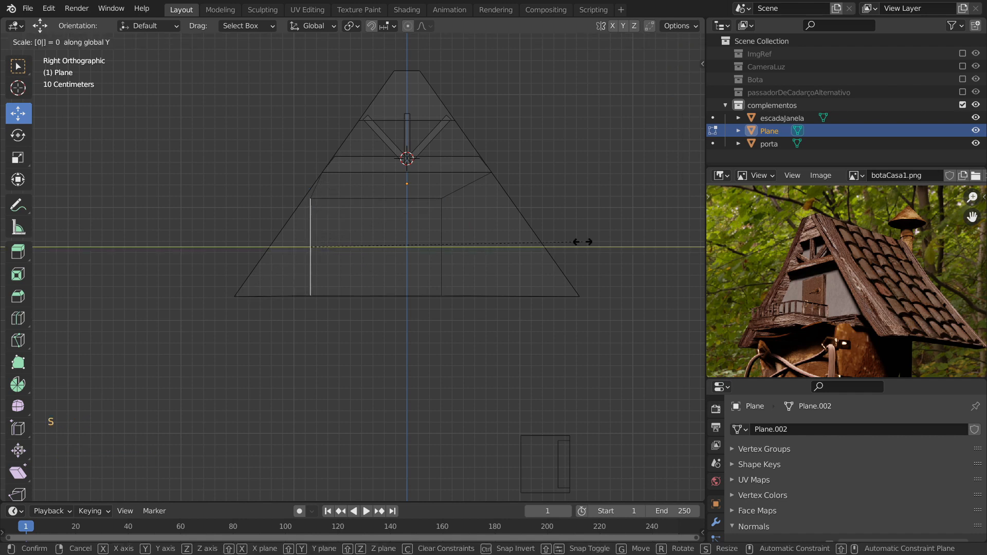
{"action": "key", "text": "Return"}
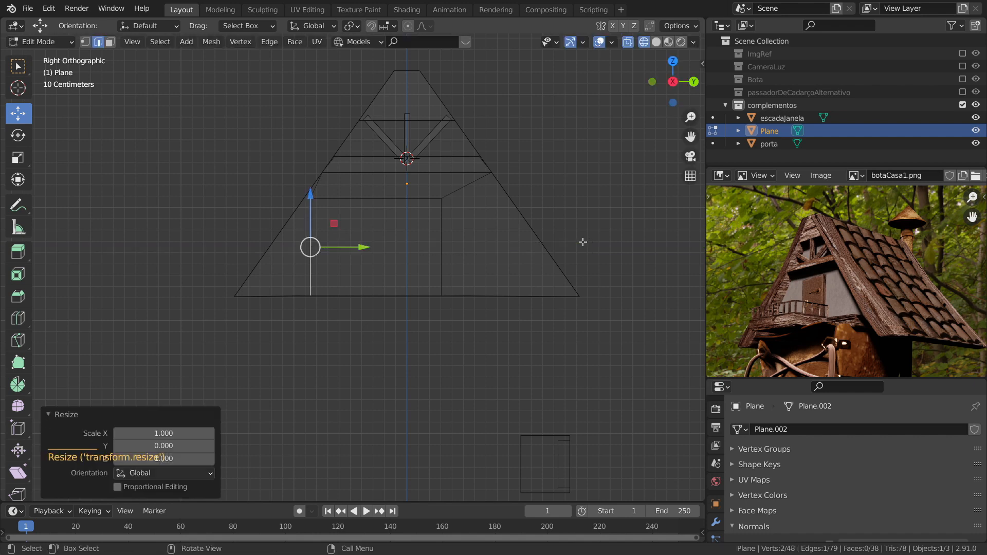
{"action": "left_click_drag", "start_coordinate": [359, 247], "coordinate": [422, 256]}
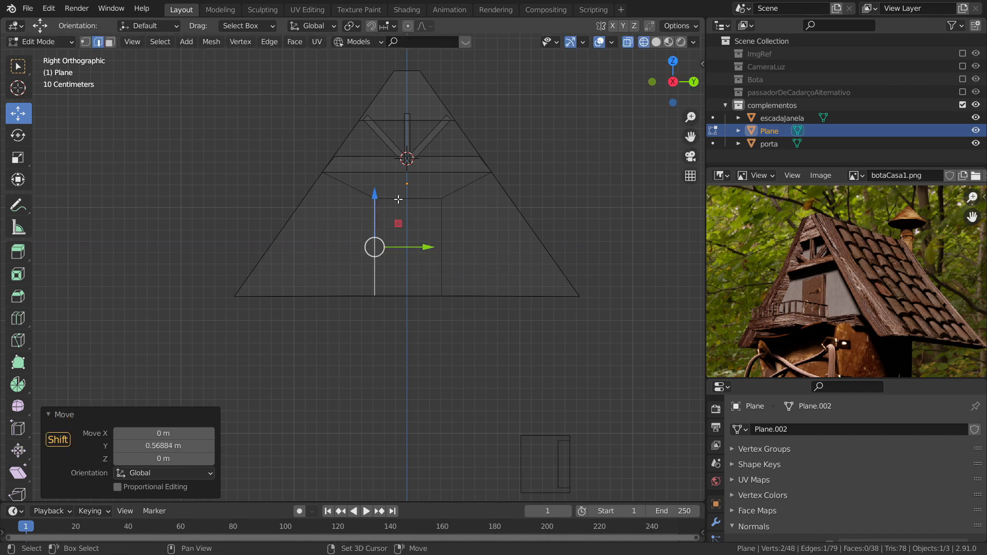
Bevel the doorway's two vertical edges and top edge with a width of about 0.0276 m and 2 segments
{"action": "left_click", "coordinate": [444, 228], "text": "shift"}
{"action": "left_click", "coordinate": [445, 228], "text": "shift"}
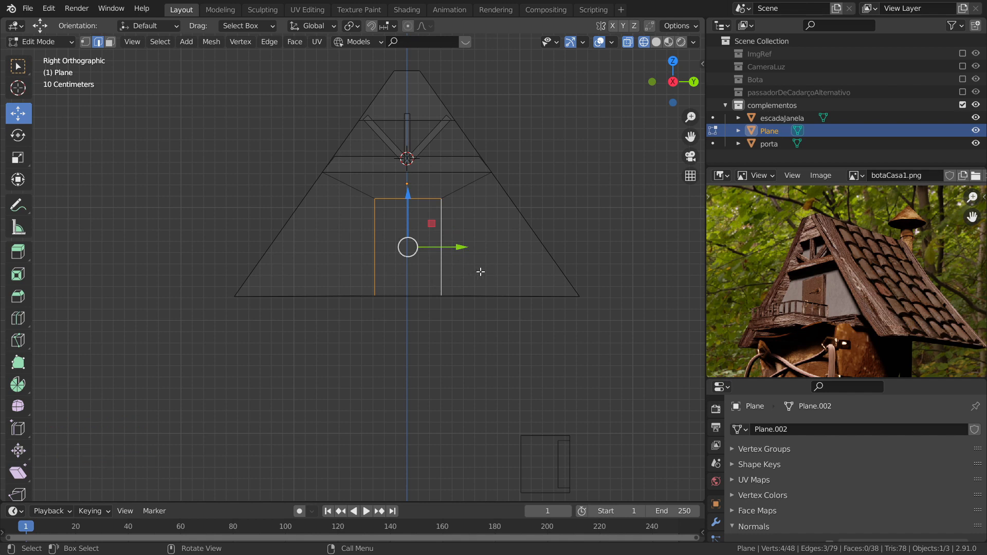
{"action": "key", "text": "ctrl+b"}
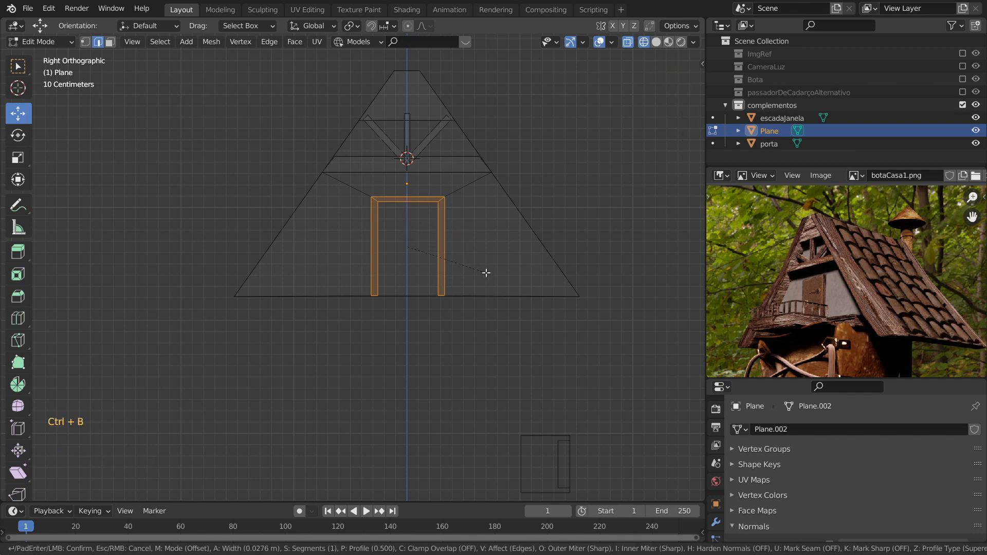
{"action": "left_click", "coordinate": [486, 272]}
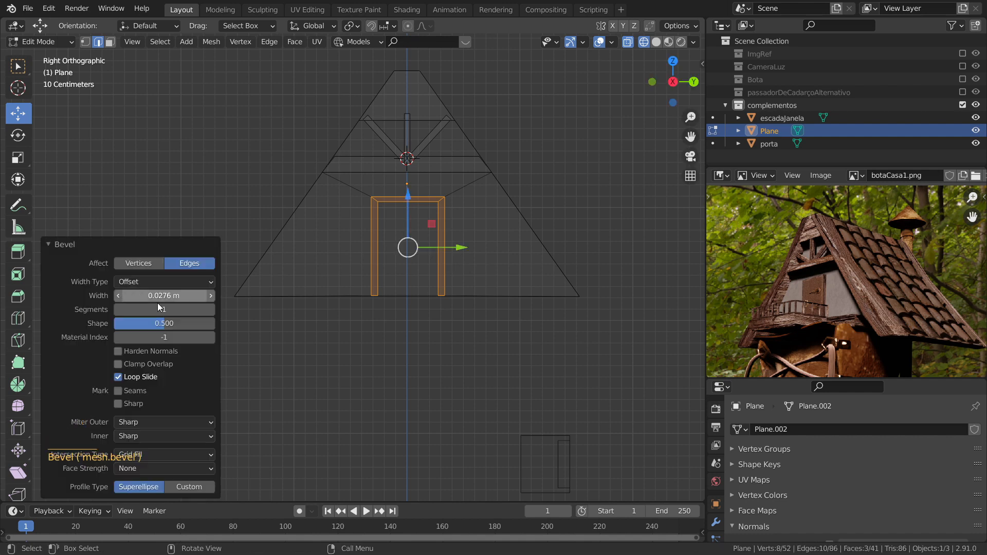
{"action": "left_click", "coordinate": [211, 309]}
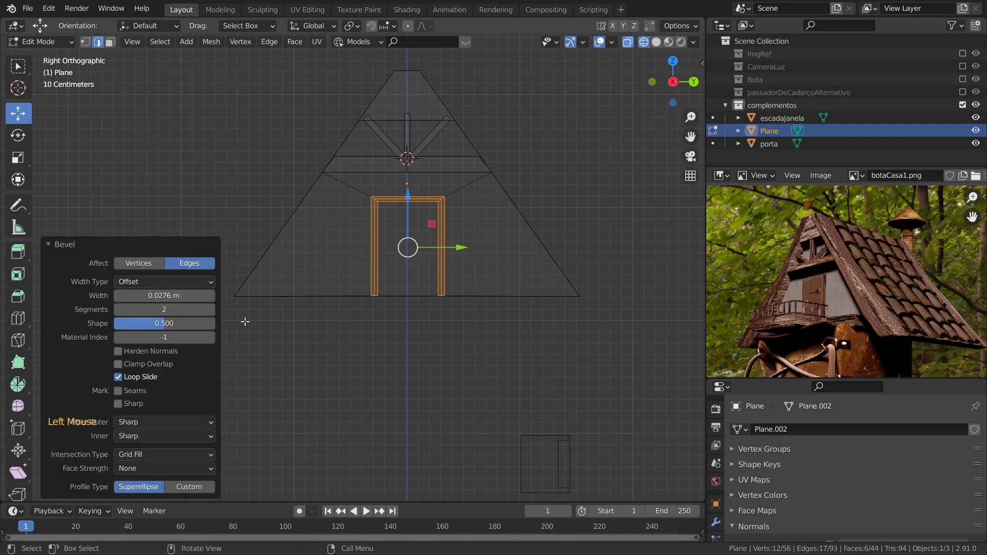
Select the centre edges of the bevelled doorway frame's top and both sides, and move them about -0.031 m in X
{"action": "key", "text": "ctrl+KP_Subtract"}
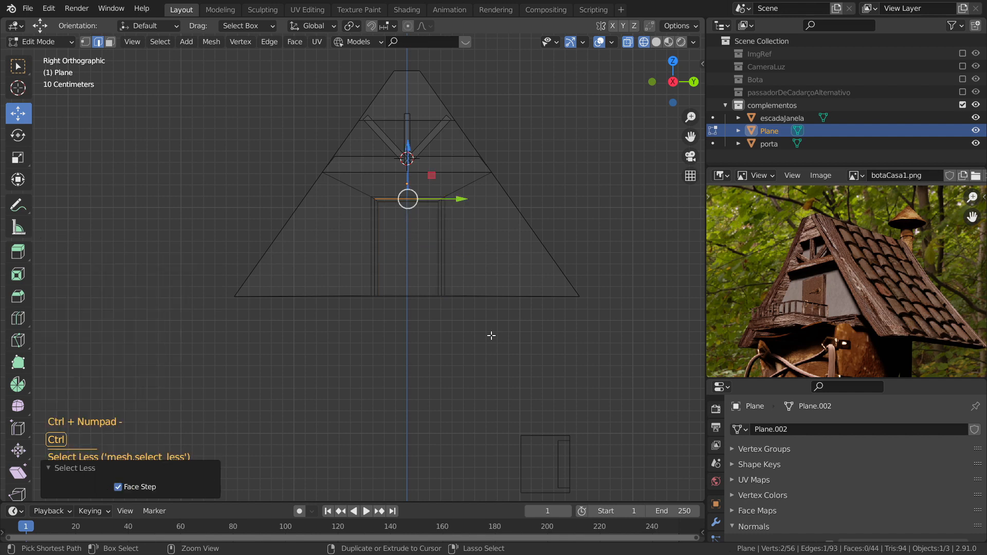
{"action": "key", "text": "shift"}
{"action": "left_click", "coordinate": [373, 243], "text": "shift"}
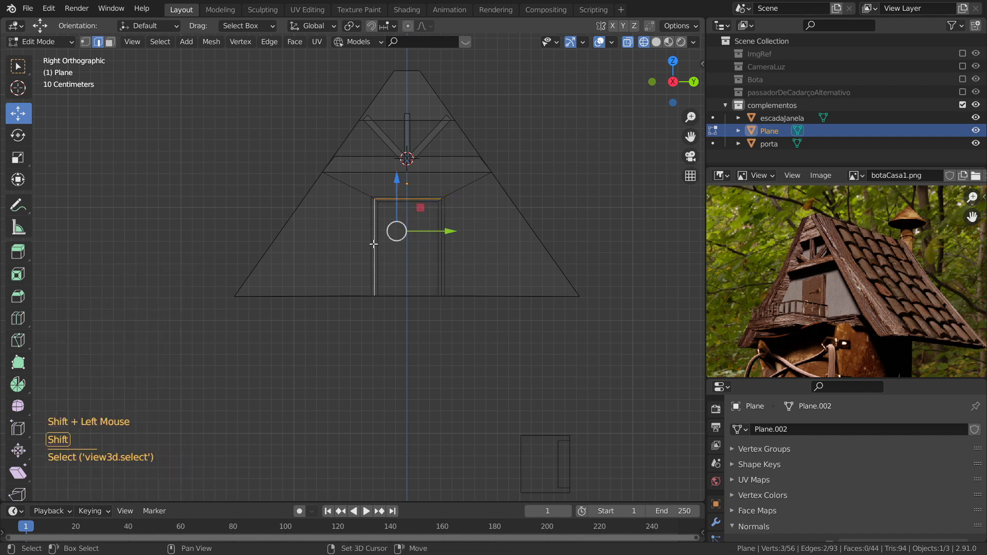
{"action": "left_click", "coordinate": [442, 247], "text": "shift"}
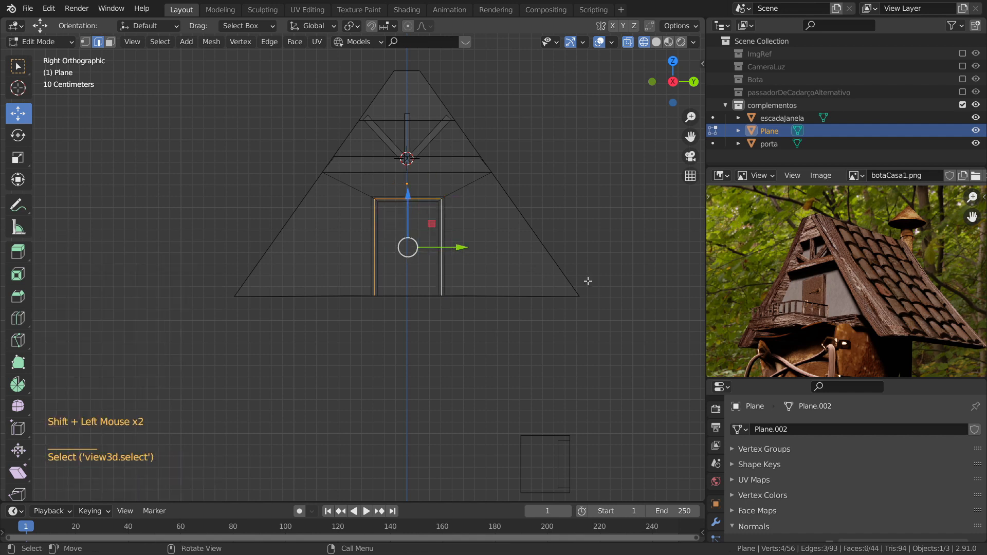
{"action": "key", "text": "shift+z"}
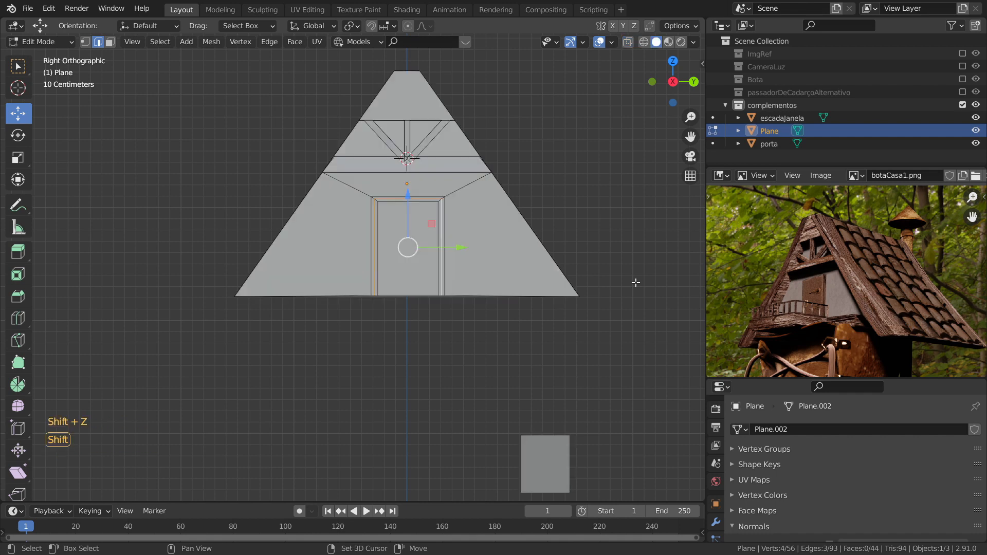
{"action": "middle_click_drag", "start_coordinate": [621, 350], "coordinate": [546, 356]}
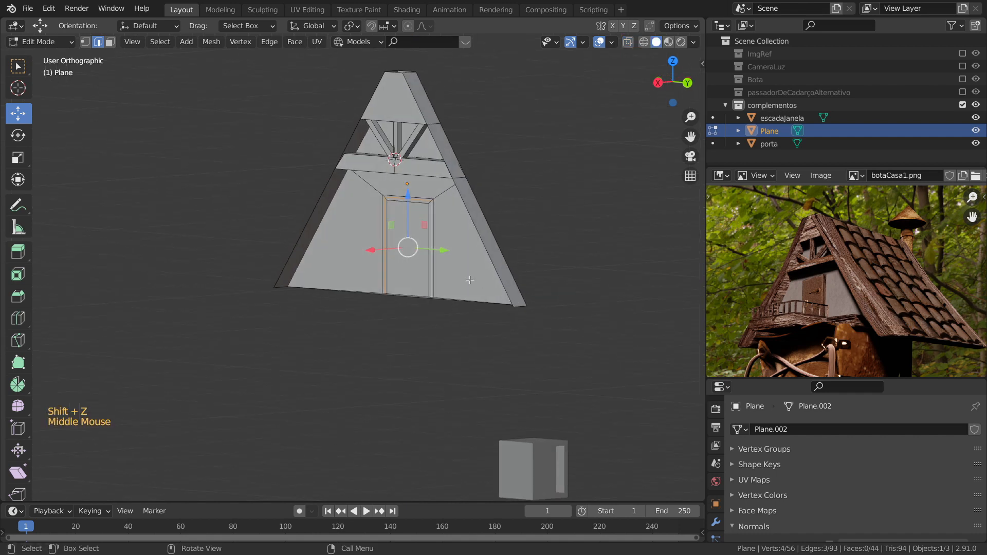
{"action": "left_click_drag", "start_coordinate": [380, 252], "coordinate": [378, 250]}
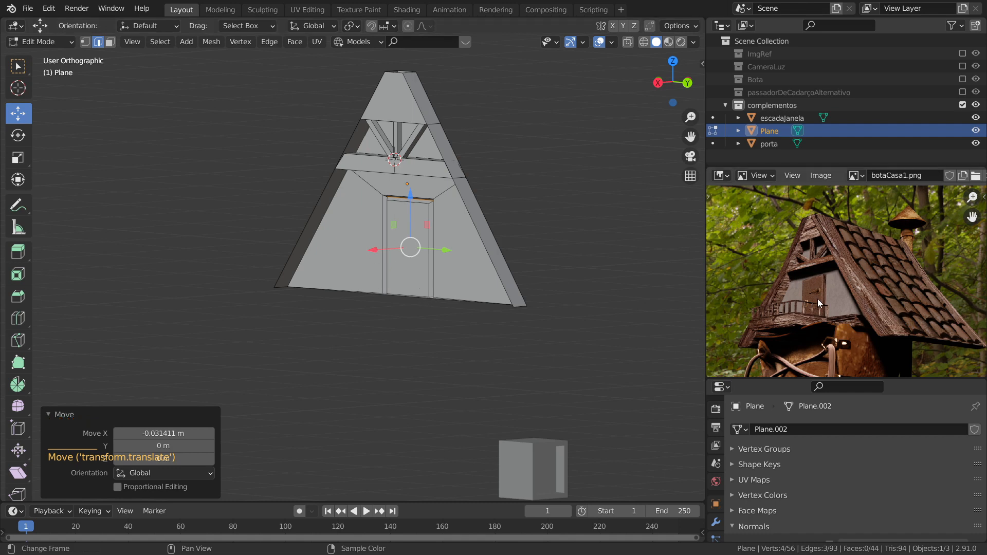
{"action": "middle_click_drag", "start_coordinate": [427, 342], "coordinate": [511, 346]}
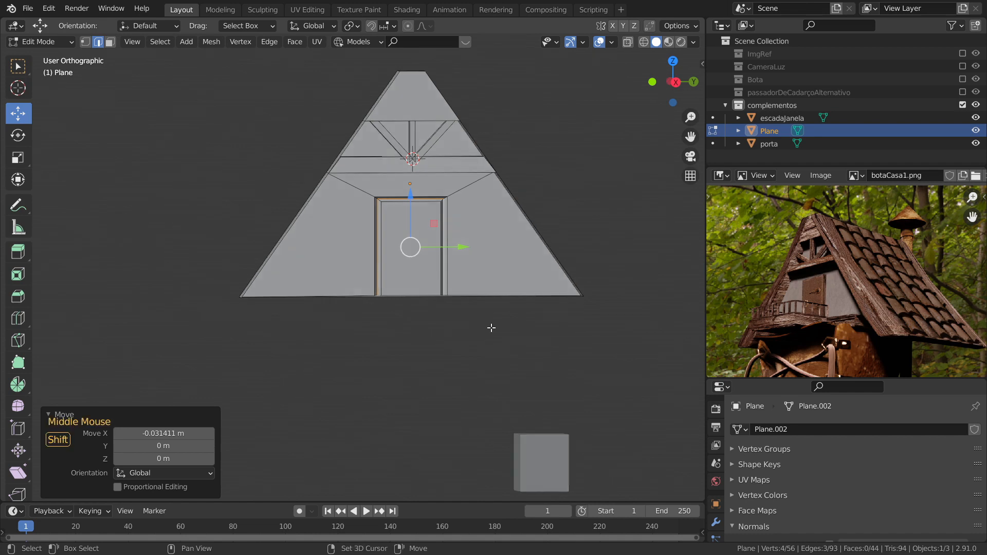
{"action": "key", "text": "shift+z"}
{"action": "key", "text": "shift+z"}
Extrude the gable's front base edge about 0.17 m downward along Z and lower the new edge slightly further
{"action": "mouse_move", "coordinate": [482, 329]}
{"action": "middle_mouse_down"}
{"action": "mouse_move", "coordinate": [534, 328]}
{"action": "mouse_move", "coordinate": [480, 322]}
{"action": "mouse_move", "coordinate": [460, 333]}
{"action": "mouse_move", "coordinate": [509, 309]}
{"action": "mouse_move", "coordinate": [514, 284]}
{"action": "mouse_move", "coordinate": [519, 304]}
{"action": "middle_mouse_up"}
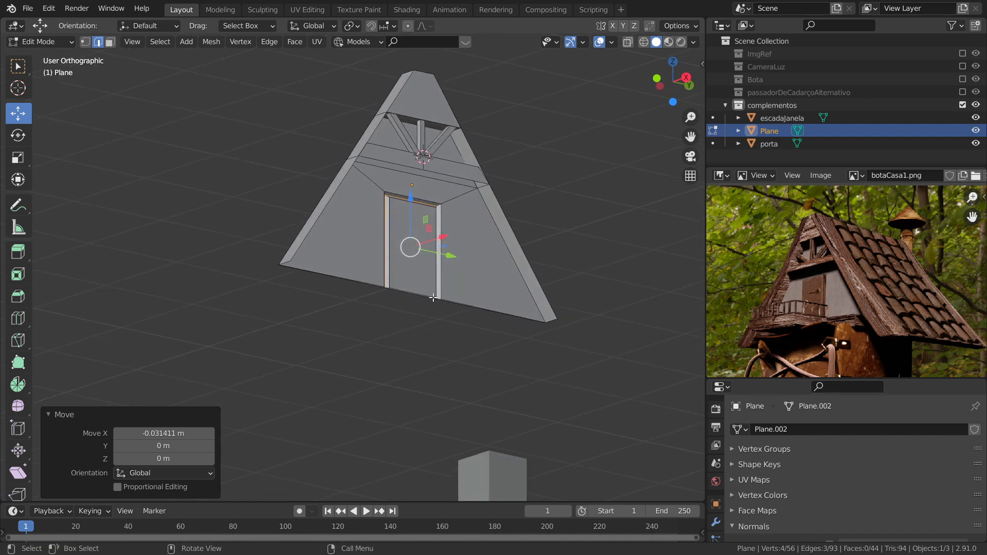
{"action": "left_click", "coordinate": [367, 283]}
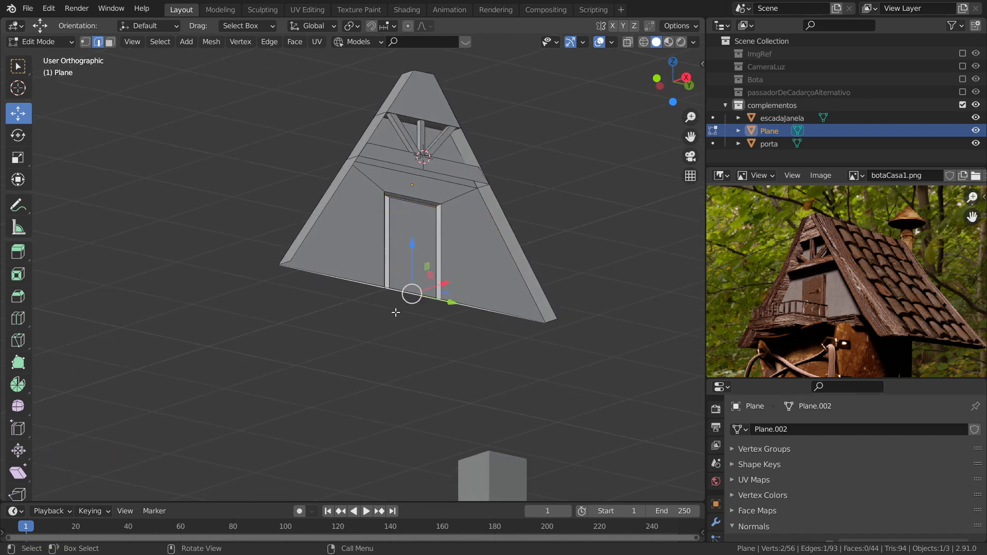
{"action": "key", "text": "e"}
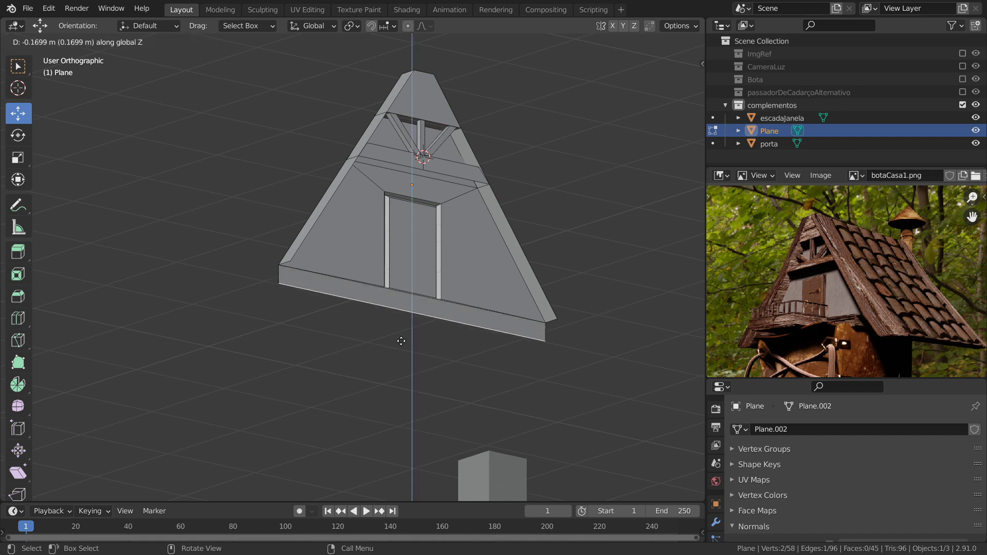
{"action": "left_click", "coordinate": [400, 341]}
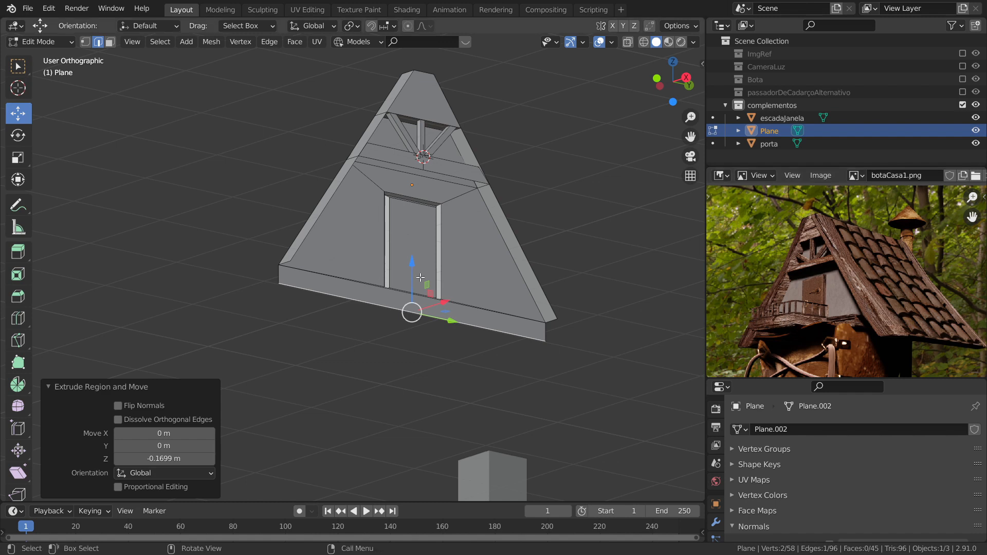
{"action": "left_click_drag", "start_coordinate": [412, 266], "coordinate": [411, 275]}
Subdivide the gable's original base edge below the doorway with 2 cuts
{"action": "left_click", "coordinate": [406, 293]}
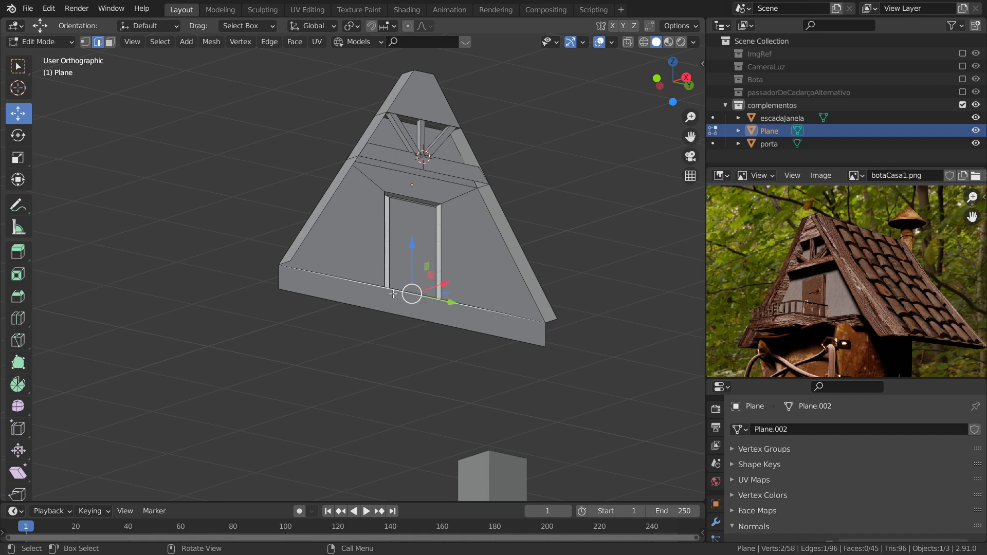
{"action": "right_click", "coordinate": [236, 225]}
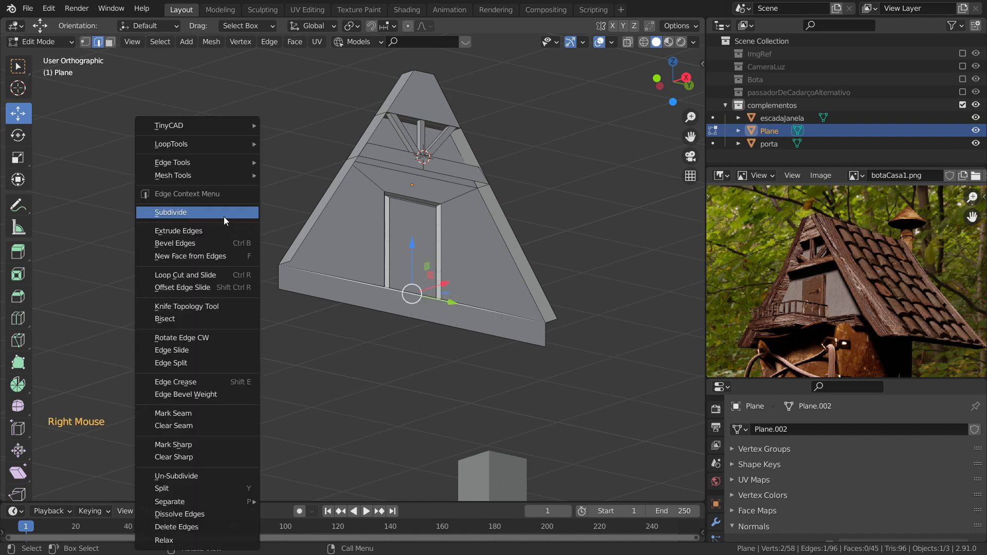
{"action": "left_click", "coordinate": [223, 214]}
{"action": "left_click", "coordinate": [212, 405]}
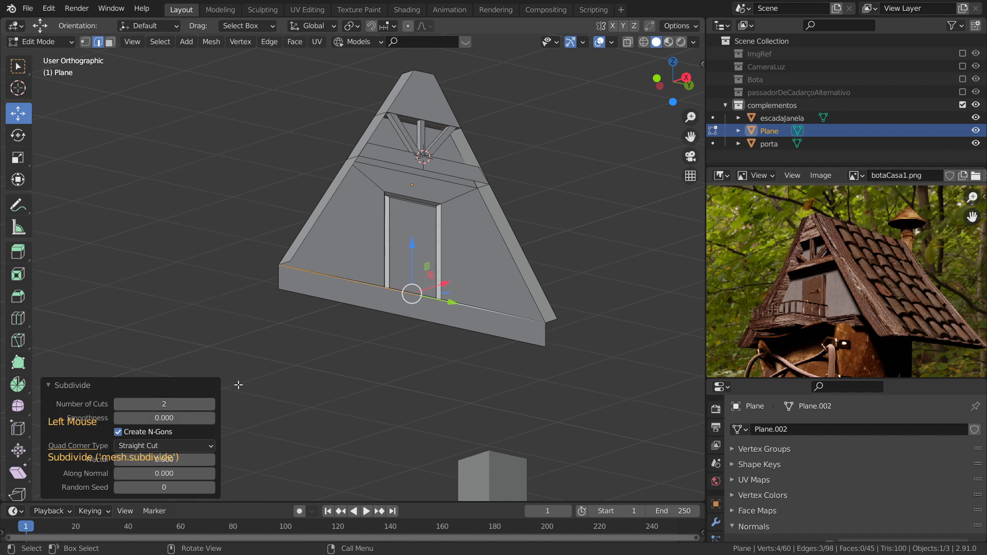
Spread the base edge's two new vertices apart by scaling them to about 1.381
{"action": "left_click", "coordinate": [403, 331]}
{"action": "key", "text": "1"}
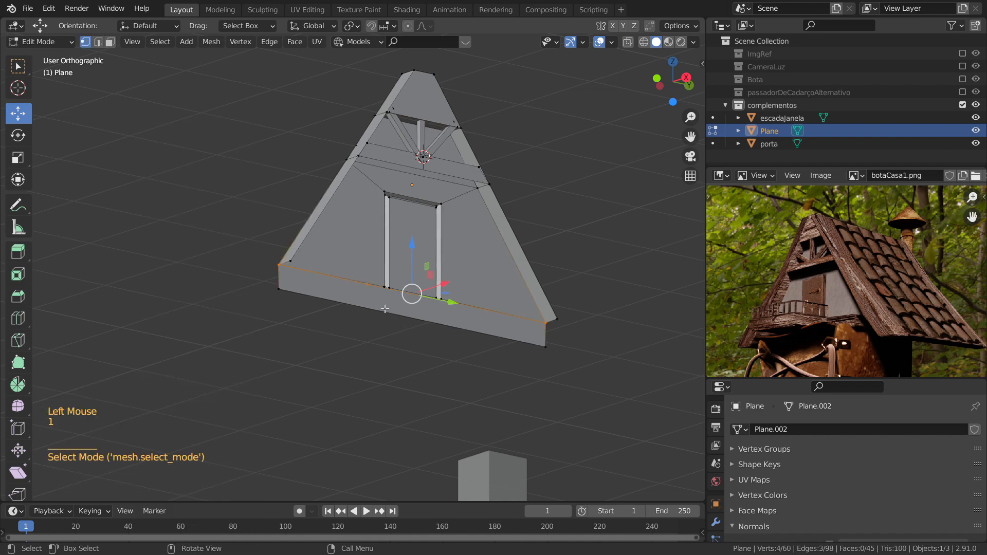
{"action": "middle_click_drag", "start_coordinate": [410, 335], "coordinate": [355, 285]}
{"action": "key", "text": "ctrl+grave"}
{"action": "left_click", "coordinate": [356, 284]}
{"action": "left_click", "coordinate": [465, 302], "text": "shift"}
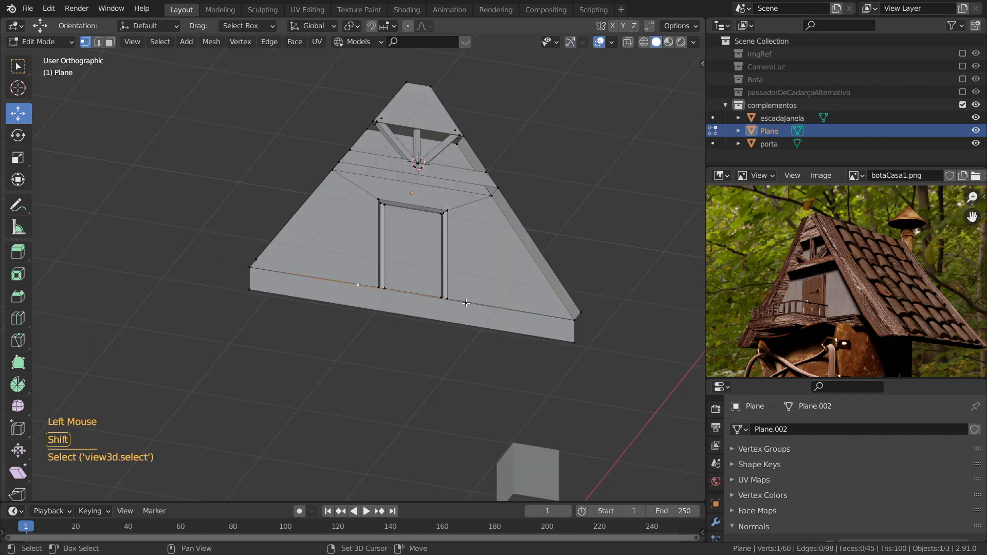
{"action": "key", "text": "s"}
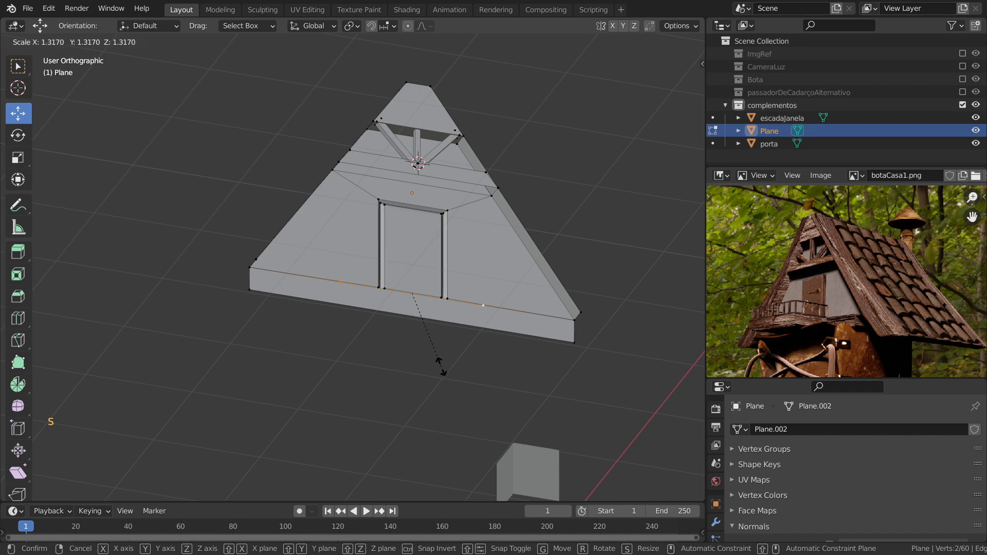
{"action": "left_click", "coordinate": [444, 370]}
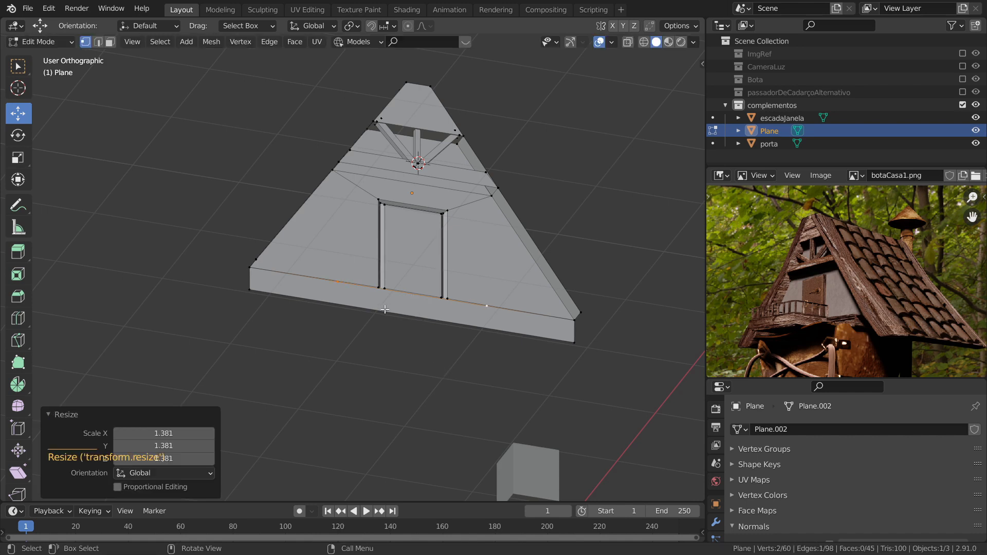
Extrude the base edge's middle segment into a balcony floor in front of the doorway, moving it about -0.559 m in X
{"action": "key", "text": "2"}
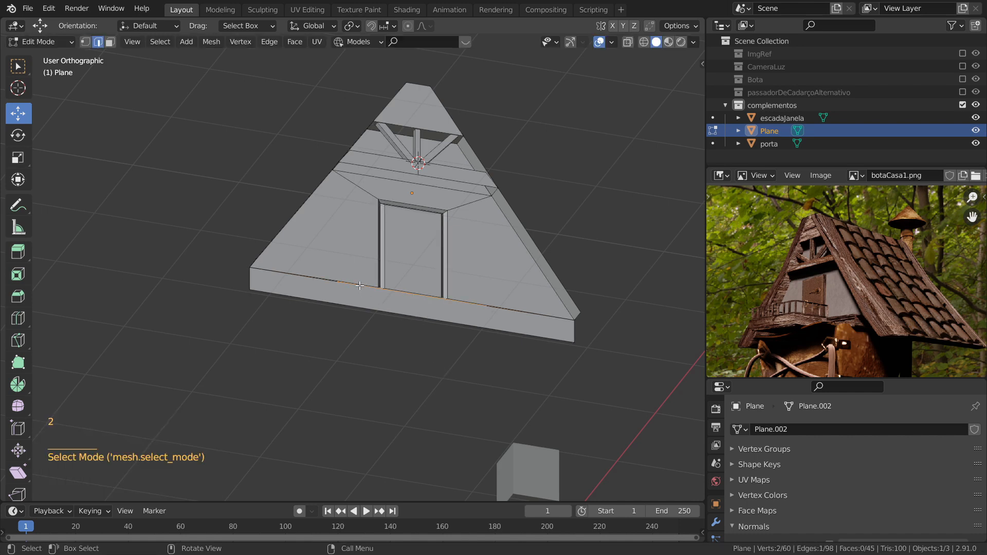
{"action": "left_click", "coordinate": [360, 285]}
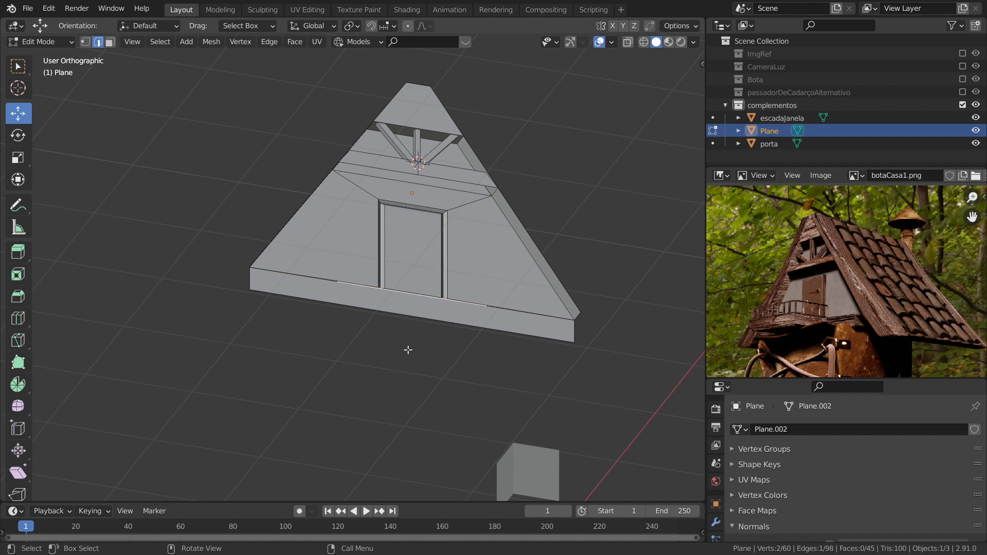
{"action": "key", "text": "e"}
{"action": "left_click_drag", "start_coordinate": [436, 272], "coordinate": [420, 295]}
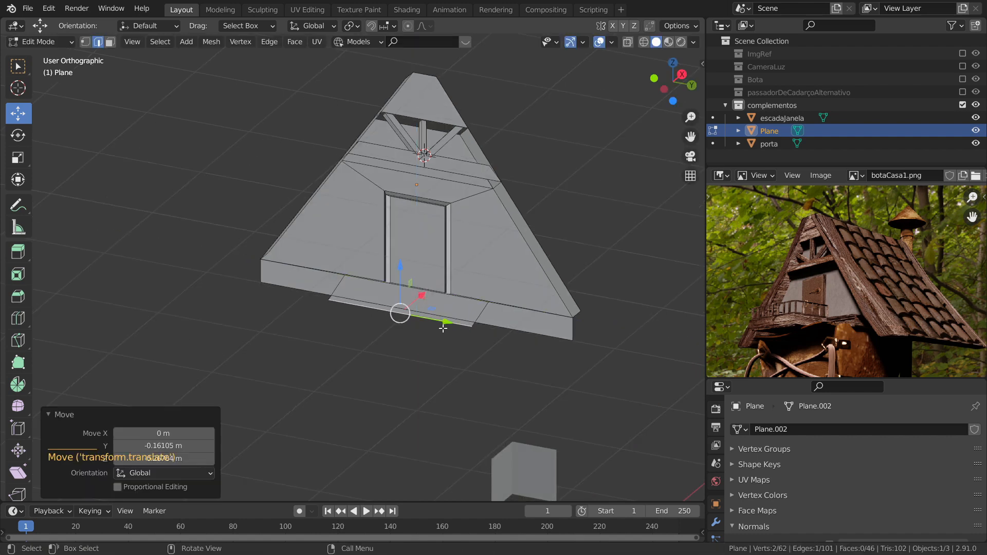
{"action": "middle_click_drag", "start_coordinate": [451, 351], "coordinate": [525, 351]}
{"action": "mouse_move", "coordinate": [391, 282]}
{"action": "left_mouse_down"}
{"action": "mouse_move", "coordinate": [401, 278]}
{"action": "mouse_move", "coordinate": [386, 285]}
{"action": "left_mouse_up"}
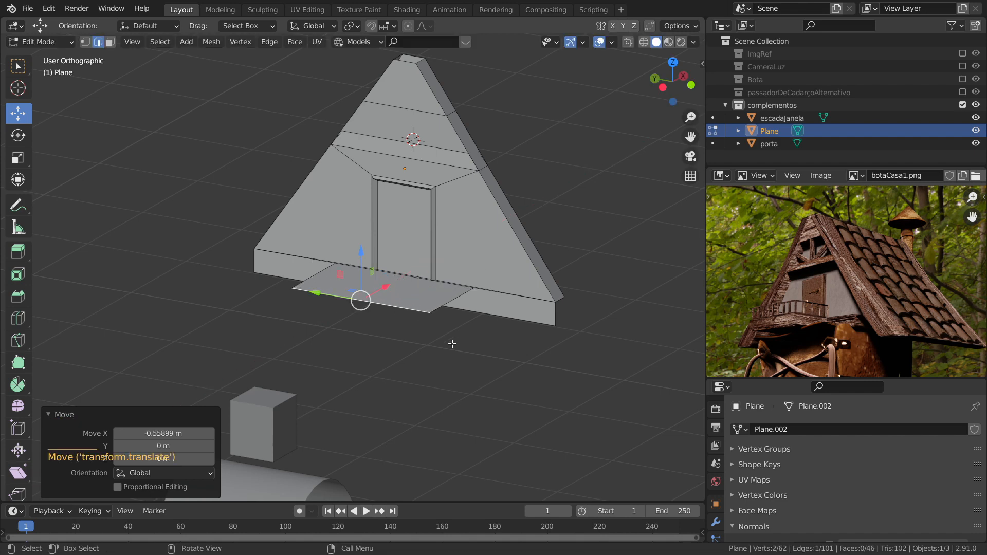
Extrude the balcony floor's front and two side edges downward along Z to form the balcony's base
{"action": "middle_click_drag", "start_coordinate": [392, 339], "coordinate": [558, 306]}
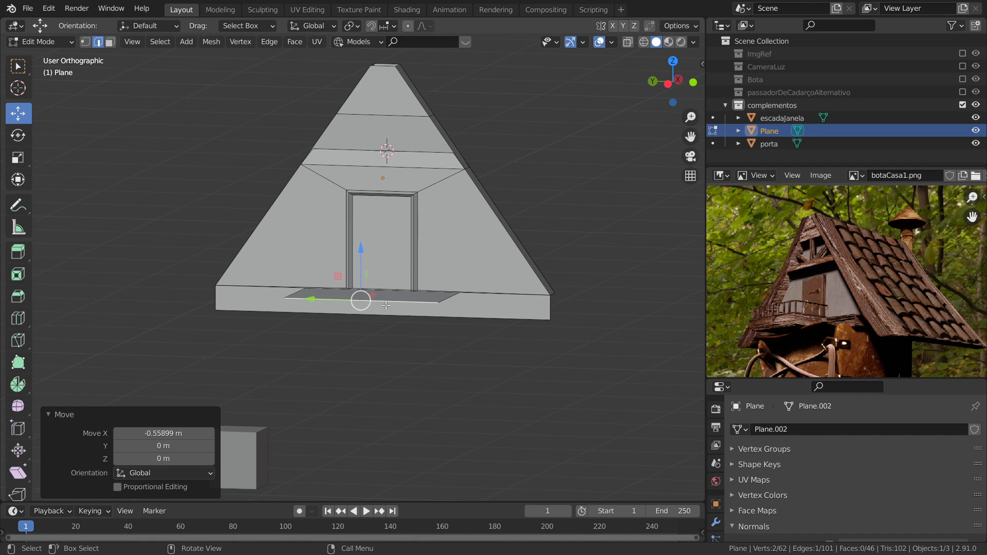
{"action": "left_click", "coordinate": [297, 292], "text": "shift"}
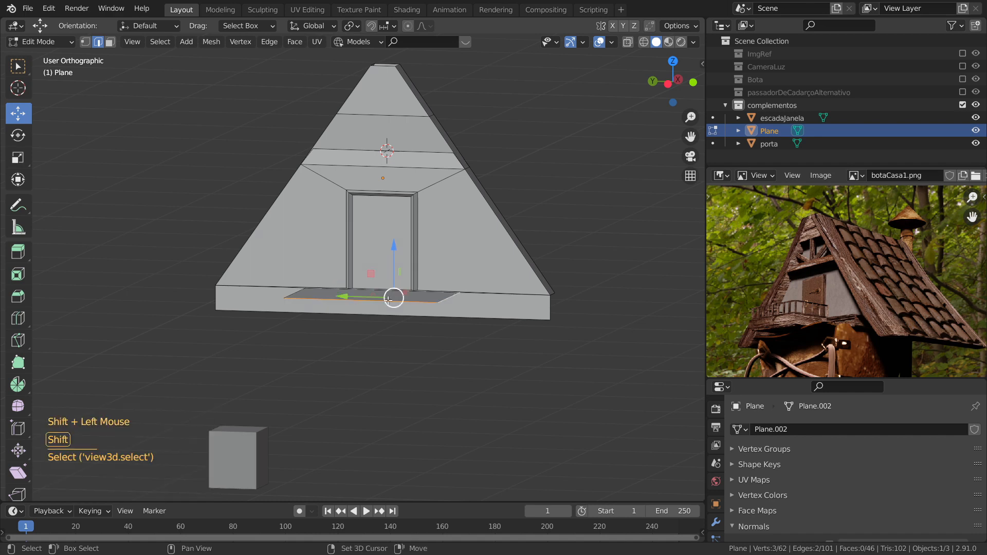
{"action": "left_click", "coordinate": [299, 291], "text": "shift"}
{"action": "key", "text": "e"}
{"action": "key", "text": "z"}
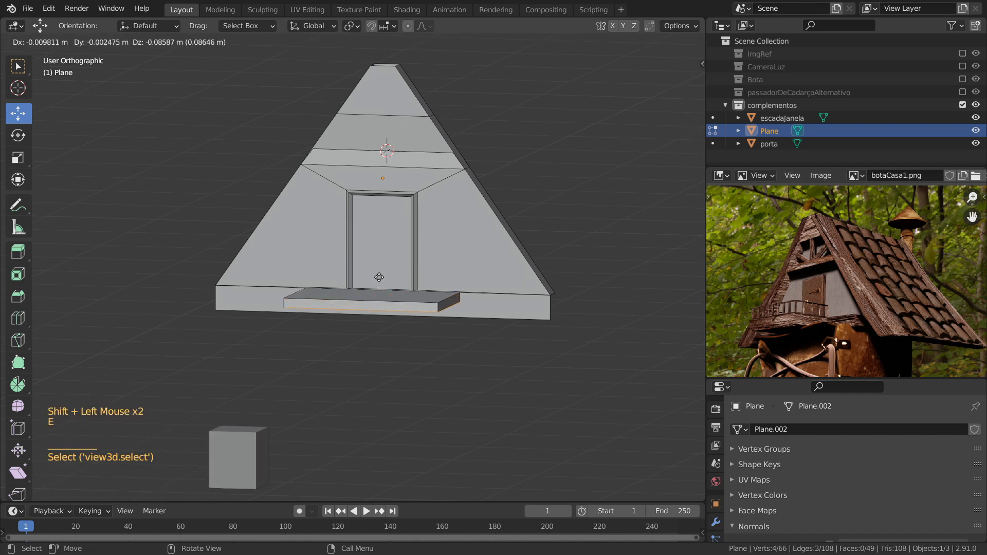
{"action": "left_click", "coordinate": [378, 291]}
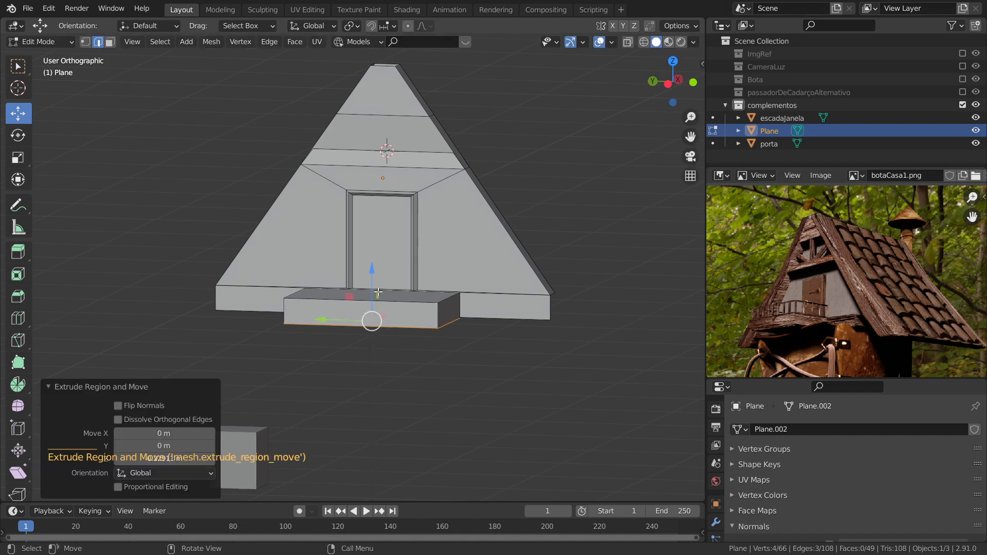
Extrude the balcony floor's front and two side edges about 0.312 m upward along Z to form the railing
{"action": "middle_click_drag", "start_coordinate": [378, 292], "coordinate": [307, 293]}
{"action": "left_click", "coordinate": [318, 306]}
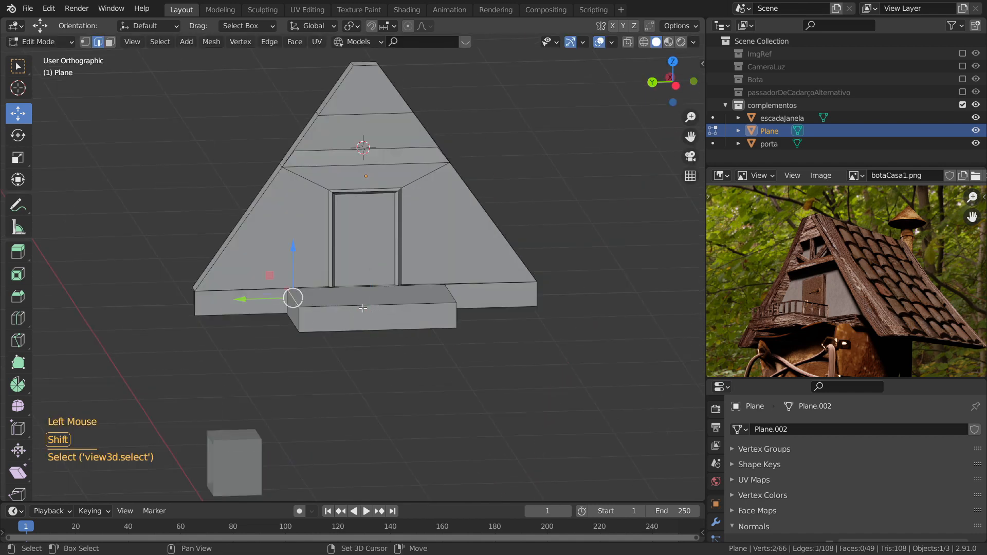
{"action": "left_click", "coordinate": [380, 306], "text": "shift"}
{"action": "left_click", "coordinate": [447, 296], "text": "shift"}
{"action": "key", "text": "e"}
{"action": "key", "text": "z"}
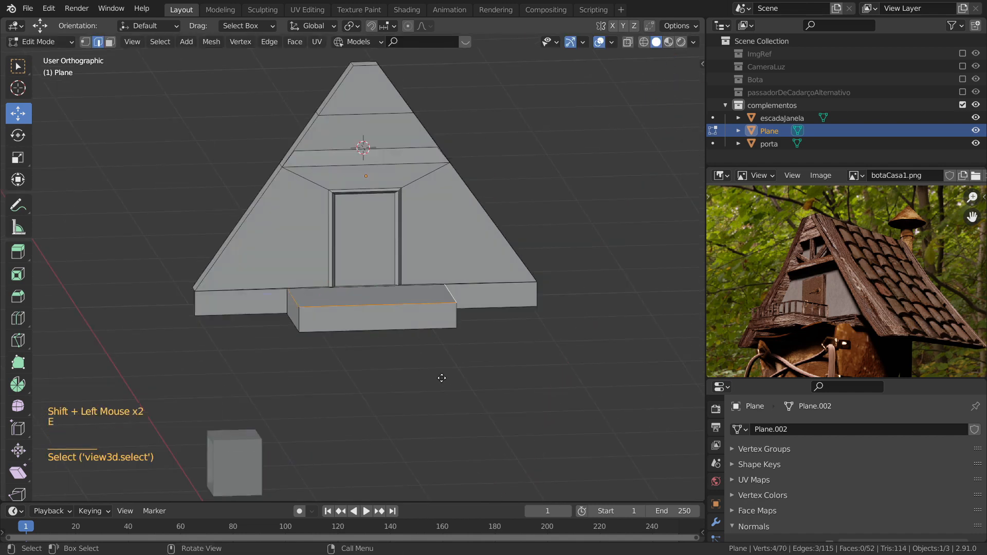
{"action": "left_click", "coordinate": [440, 343]}
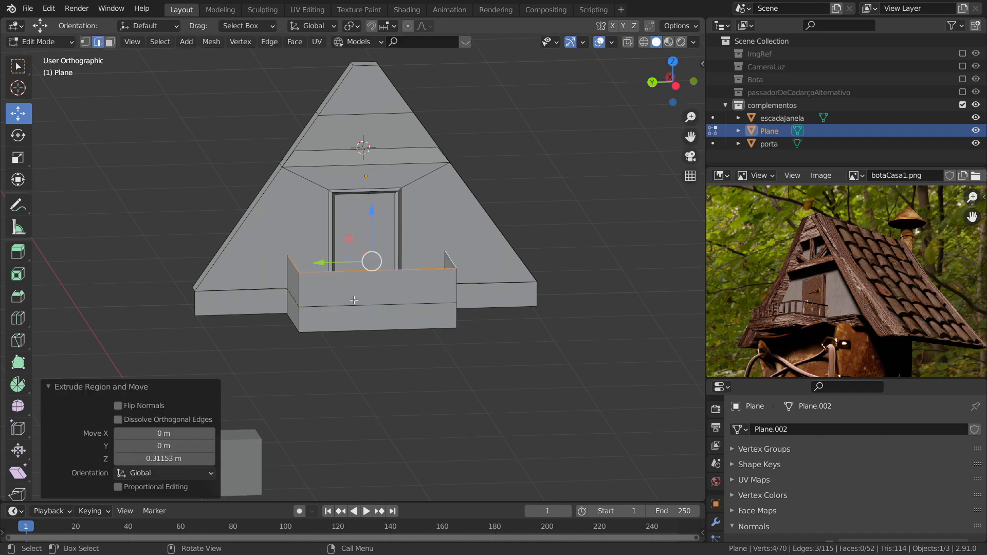
Select the three railing faces and separate the selection into its own object
{"action": "key", "text": "3"}
{"action": "left_click", "coordinate": [302, 290], "text": "alt"}
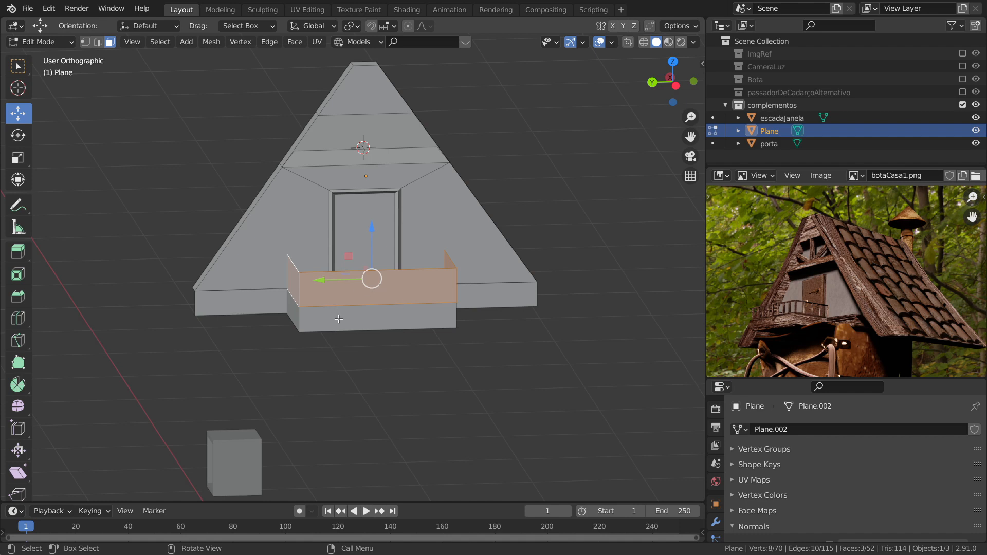
{"action": "key", "text": "p"}
{"action": "left_click", "coordinate": [416, 287]}
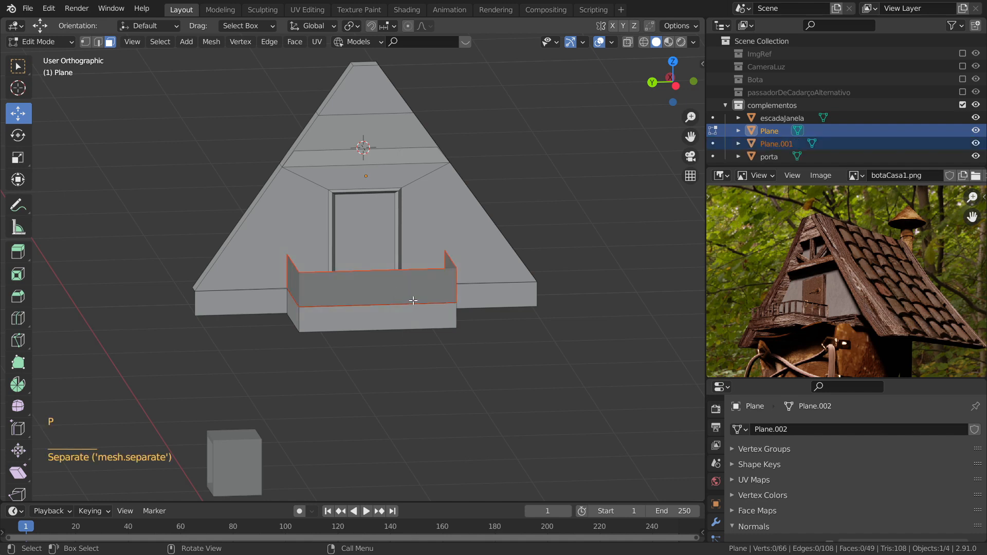
Edit the separated railing object and add 5 evenly spaced vertical loop cuts to its front face
{"action": "key", "text": "Tab"}
{"action": "left_click", "coordinate": [388, 292]}
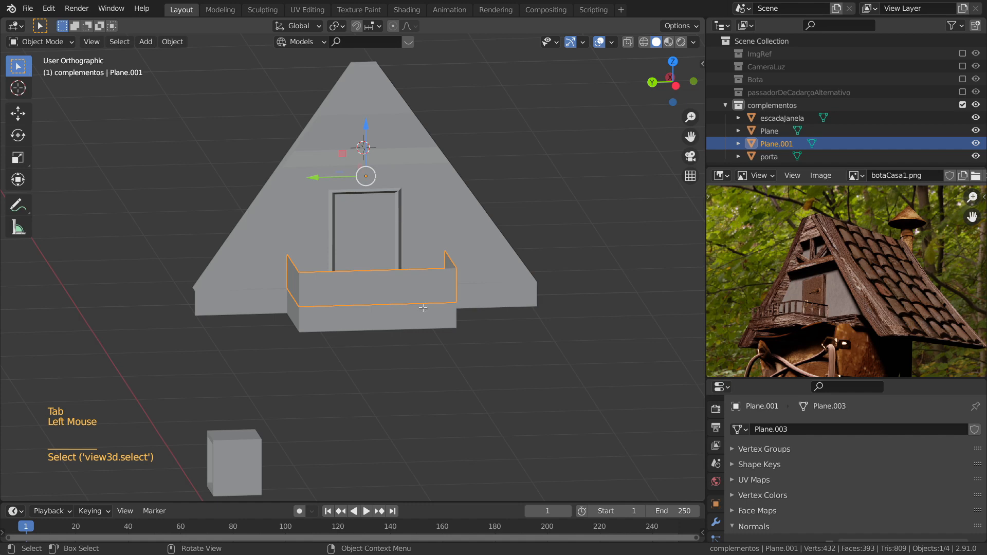
{"action": "key", "text": "Tab"}
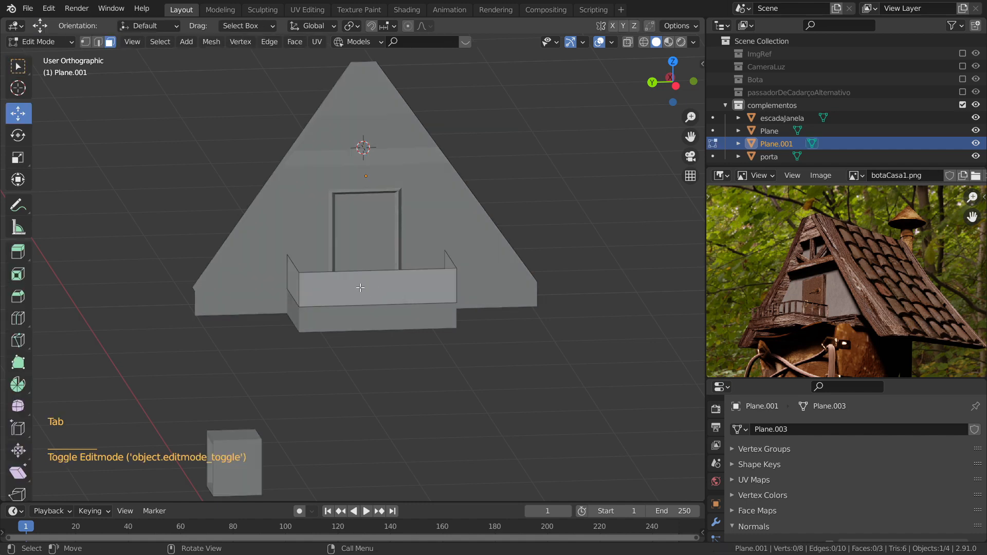
{"action": "key", "text": "ctrl+r"}
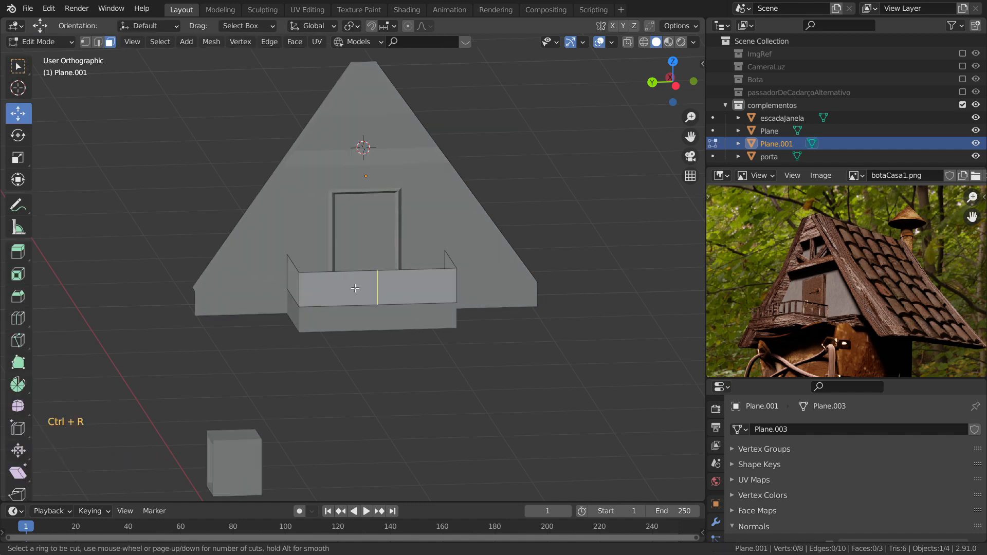
{"action": "scroll", "coordinate": [354, 288], "scroll_direction": "up", "scroll_amount": 4}
{"action": "left_click", "coordinate": [354, 287]}
{"action": "right_click", "coordinate": [354, 288]}
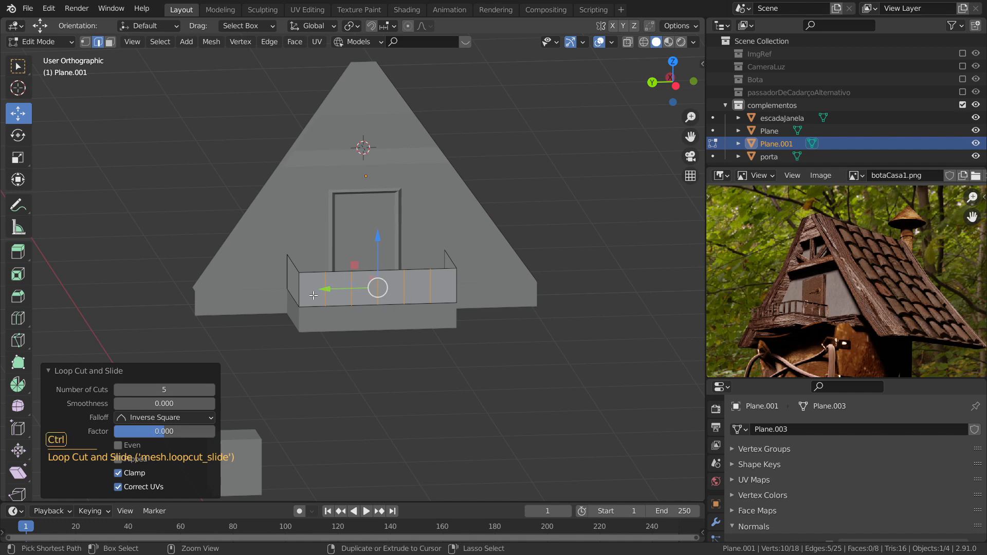
Hide the viewport gizmos and add 3 vertical loop cuts to each of the railing's two side faces
{"action": "key", "text": "ctrl+grave"}
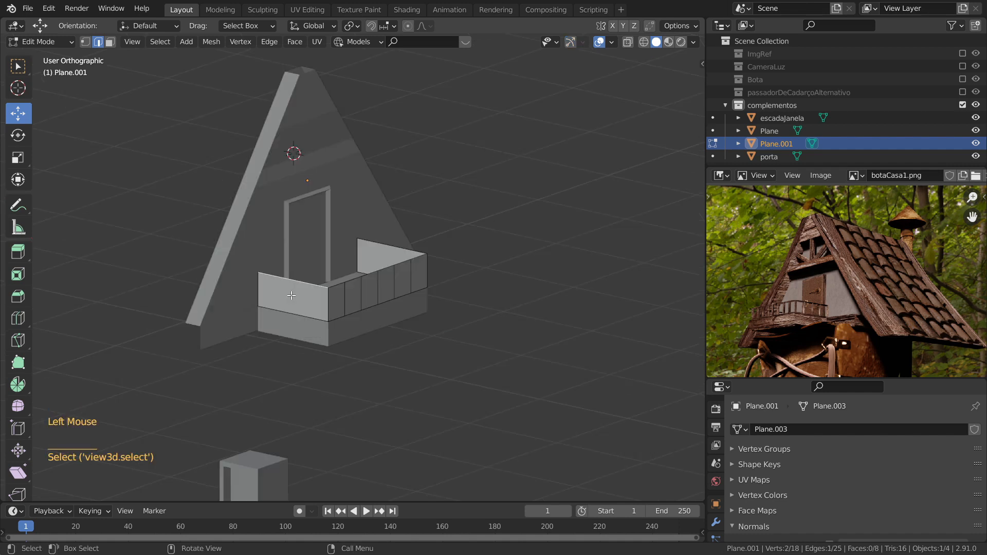
{"action": "key", "text": "ctrl+r"}
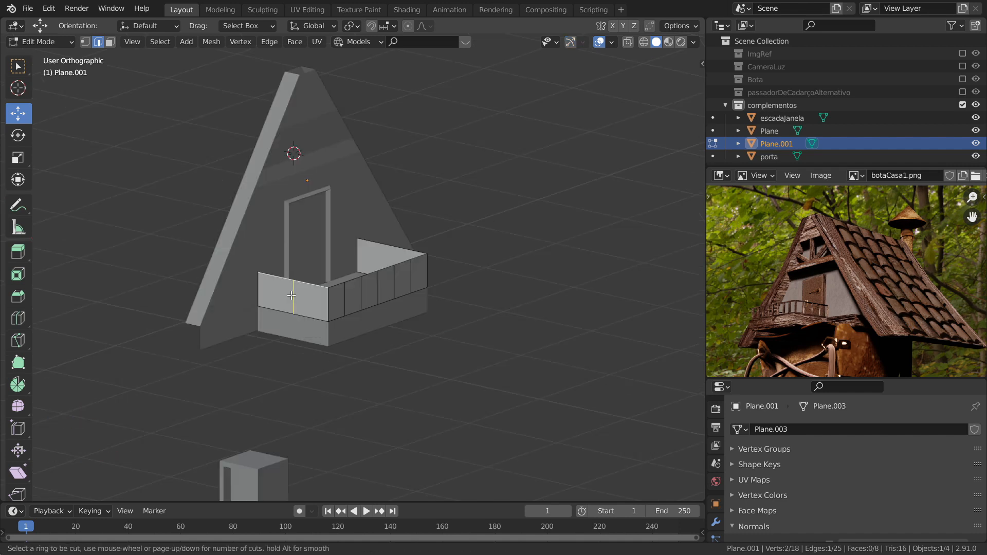
{"action": "scroll", "coordinate": [292, 295], "scroll_direction": "up", "scroll_amount": 2}
{"action": "left_click", "coordinate": [291, 295]}
{"action": "left_click", "coordinate": [292, 296]}
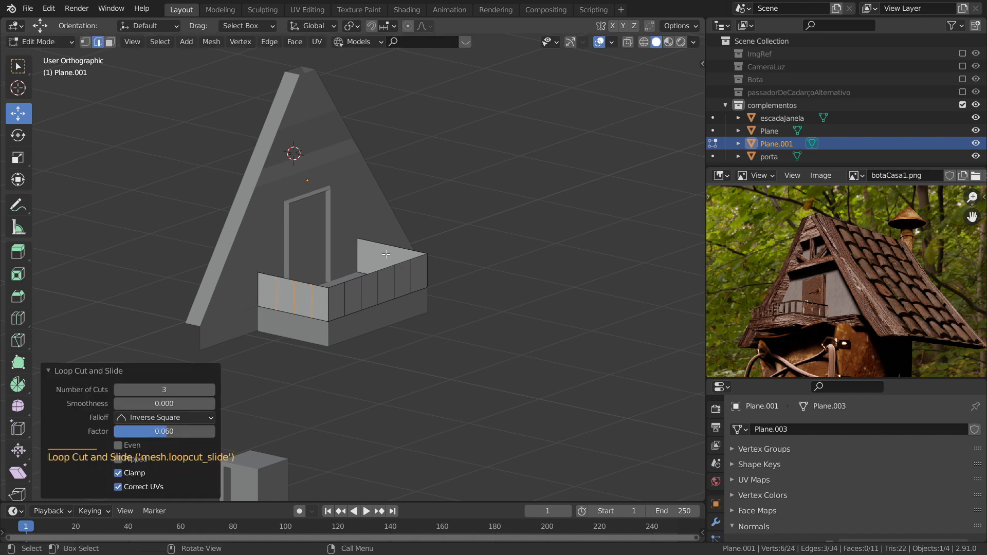
{"action": "key", "text": "ctrl+r"}
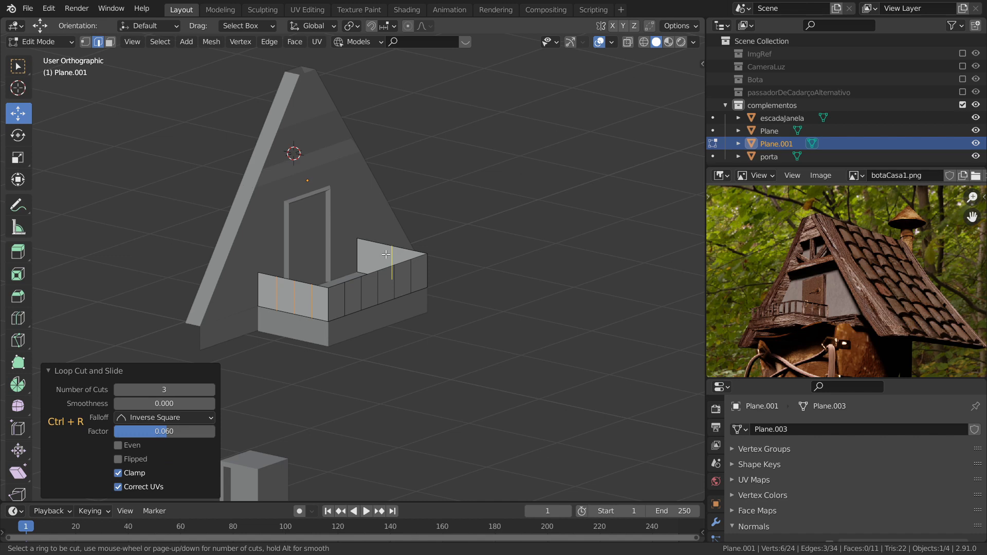
{"action": "scroll", "coordinate": [385, 254], "scroll_direction": "up", "scroll_amount": 2}
{"action": "left_click", "coordinate": [386, 254]}
{"action": "left_click", "coordinate": [386, 253]}
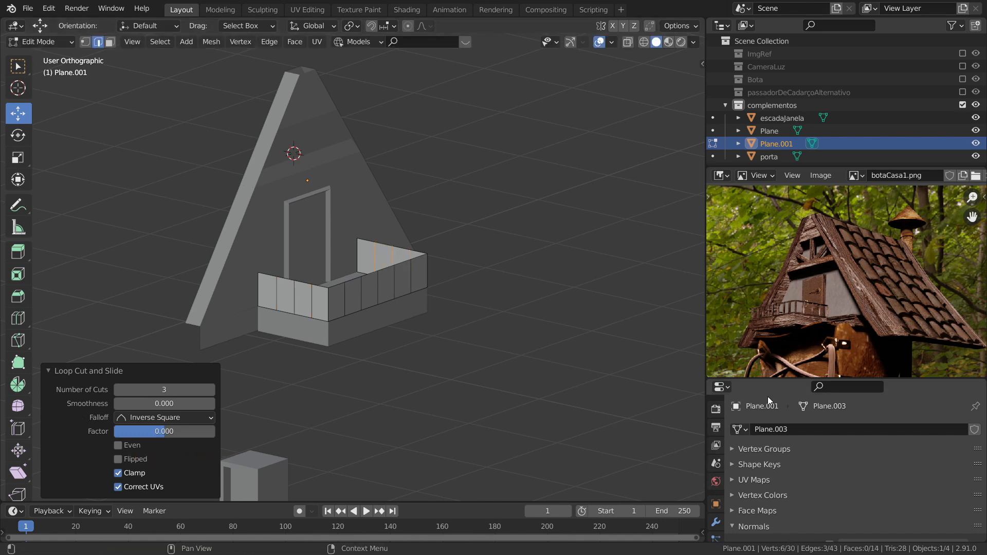
Add a Wireframe modifier to the railing object and return to Object Mode
{"action": "left_click_drag", "start_coordinate": [763, 380], "coordinate": [763, 293]}
{"action": "left_click", "coordinate": [715, 437]}
{"action": "left_click", "coordinate": [779, 344]}
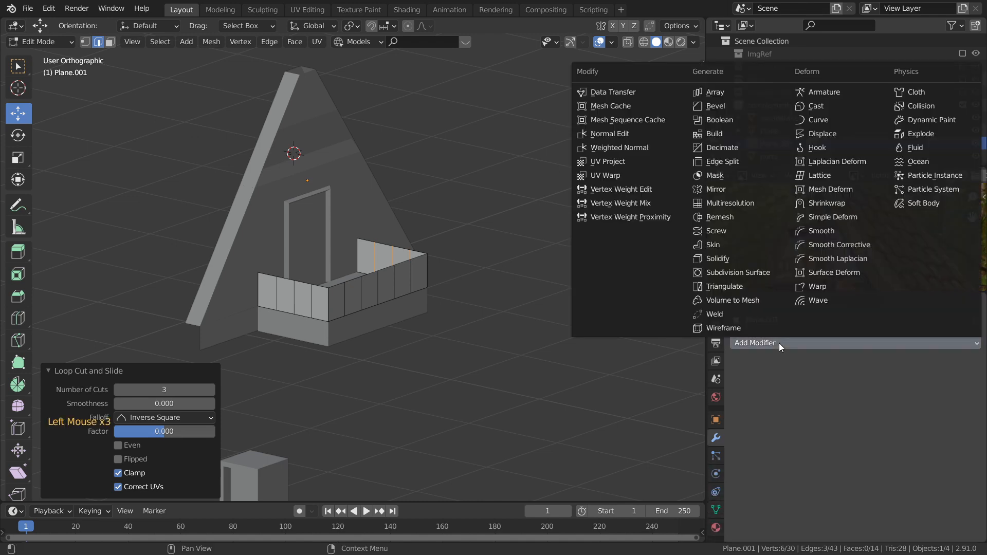
{"action": "left_click", "coordinate": [723, 327]}
{"action": "key", "text": "a"}
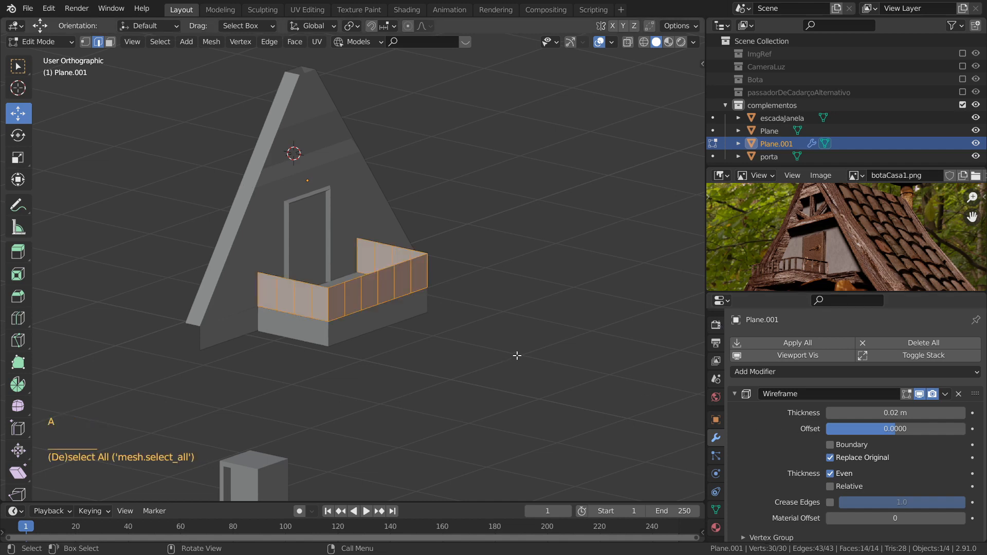
{"action": "key", "text": "Tab"}
{"action": "middle_click_drag", "start_coordinate": [486, 378], "coordinate": [529, 368]}
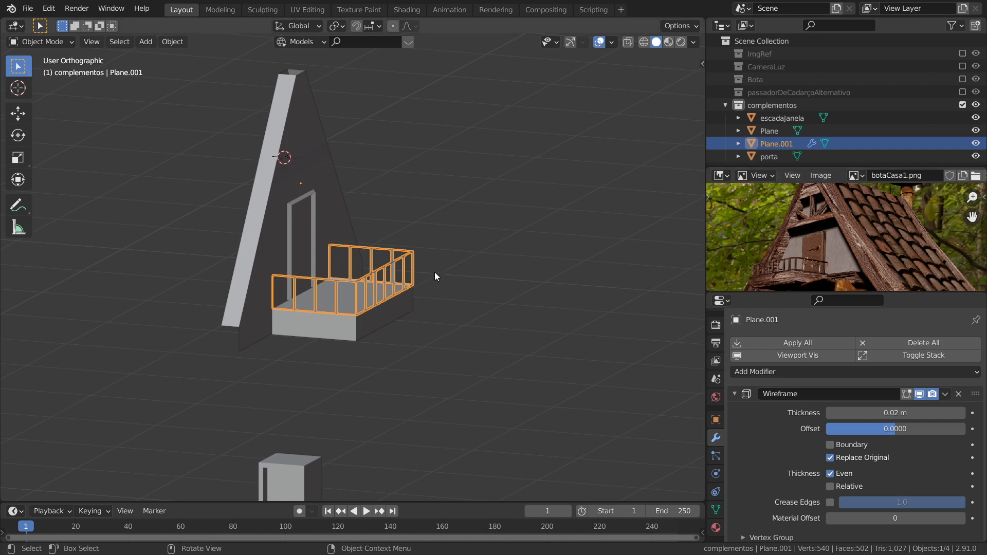
{"action": "middle_click_drag", "start_coordinate": [423, 334], "coordinate": [343, 347]}
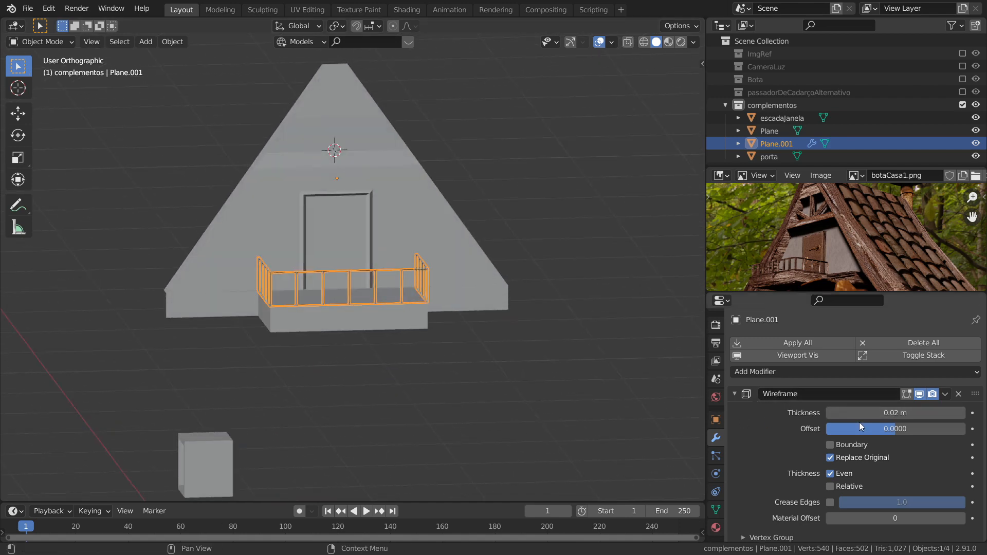
Set the railing's Wireframe thickness to 0.047 m and enable its Boundary option
{"action": "scroll", "coordinate": [905, 468], "scroll_direction": "down", "scroll_amount": 2}
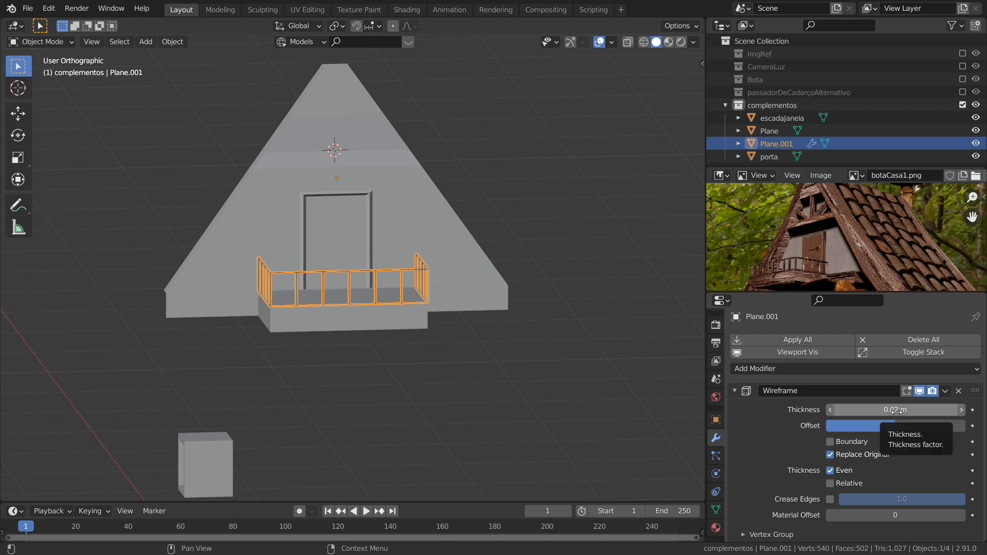
{"action": "left_click", "coordinate": [961, 411]}
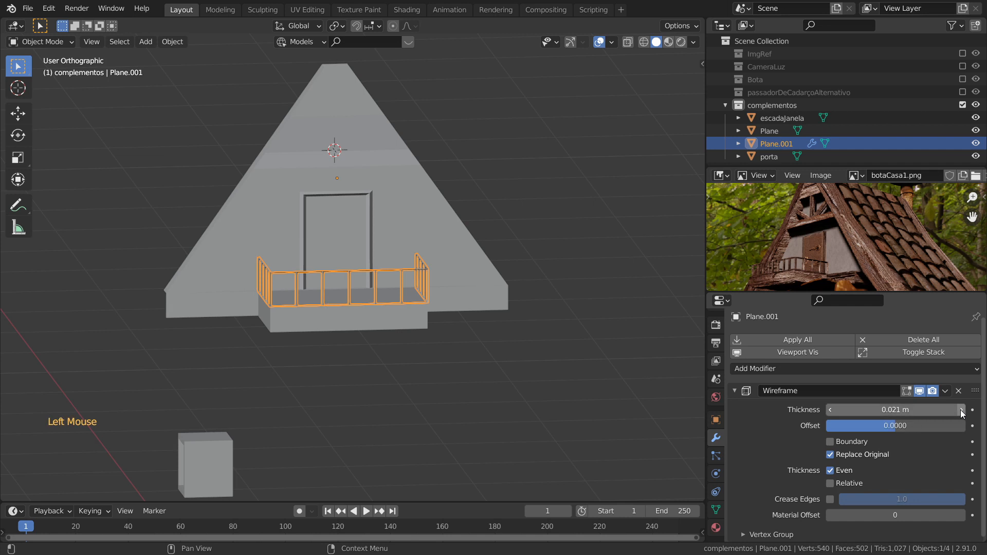
{"action": "left_click", "coordinate": [961, 411]}
{"action": "left_click", "coordinate": [961, 410]}
{"action": "left_click", "coordinate": [961, 410]}
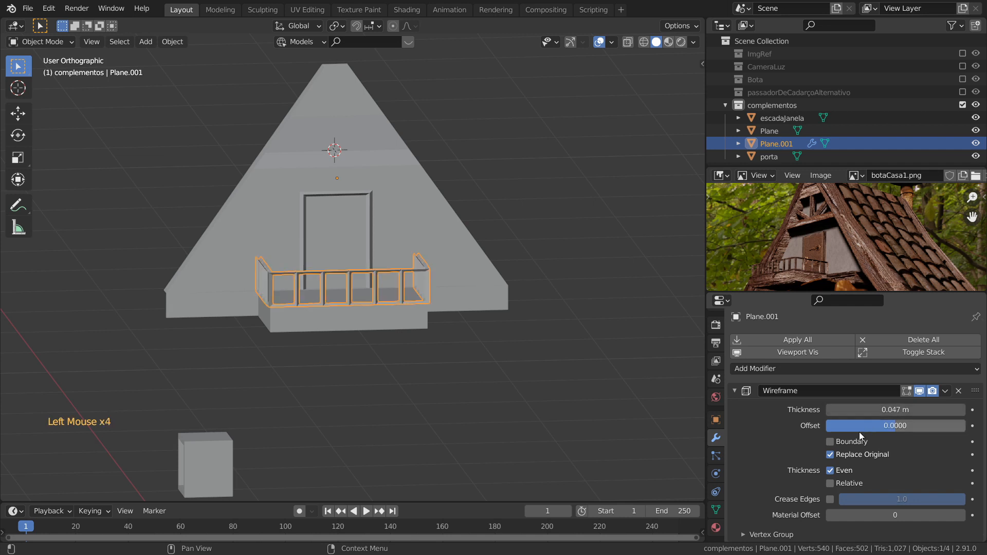
{"action": "left_click", "coordinate": [830, 442]}
{"action": "middle_click_drag", "start_coordinate": [328, 341], "coordinate": [350, 344]}
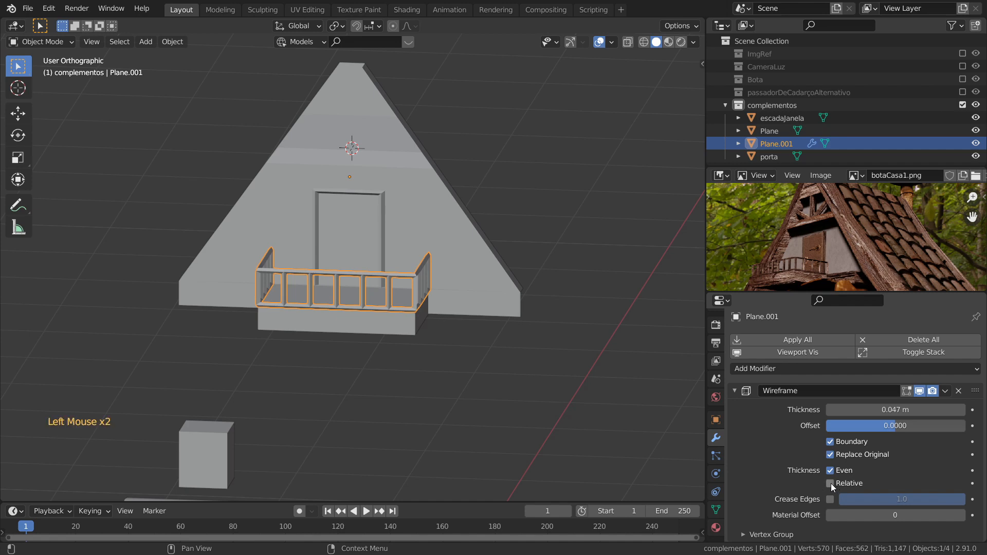
{"action": "middle_click_drag", "start_coordinate": [550, 420], "coordinate": [380, 392]}
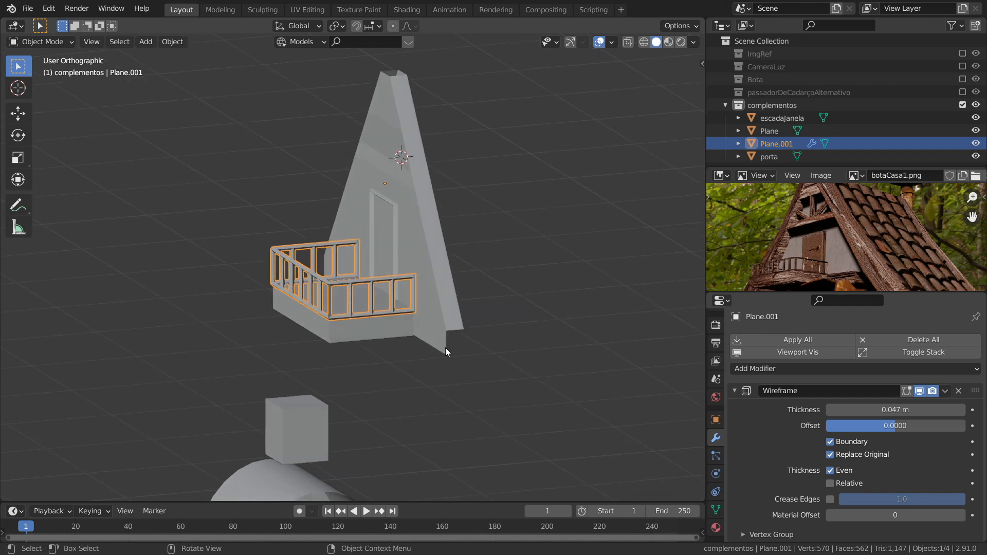